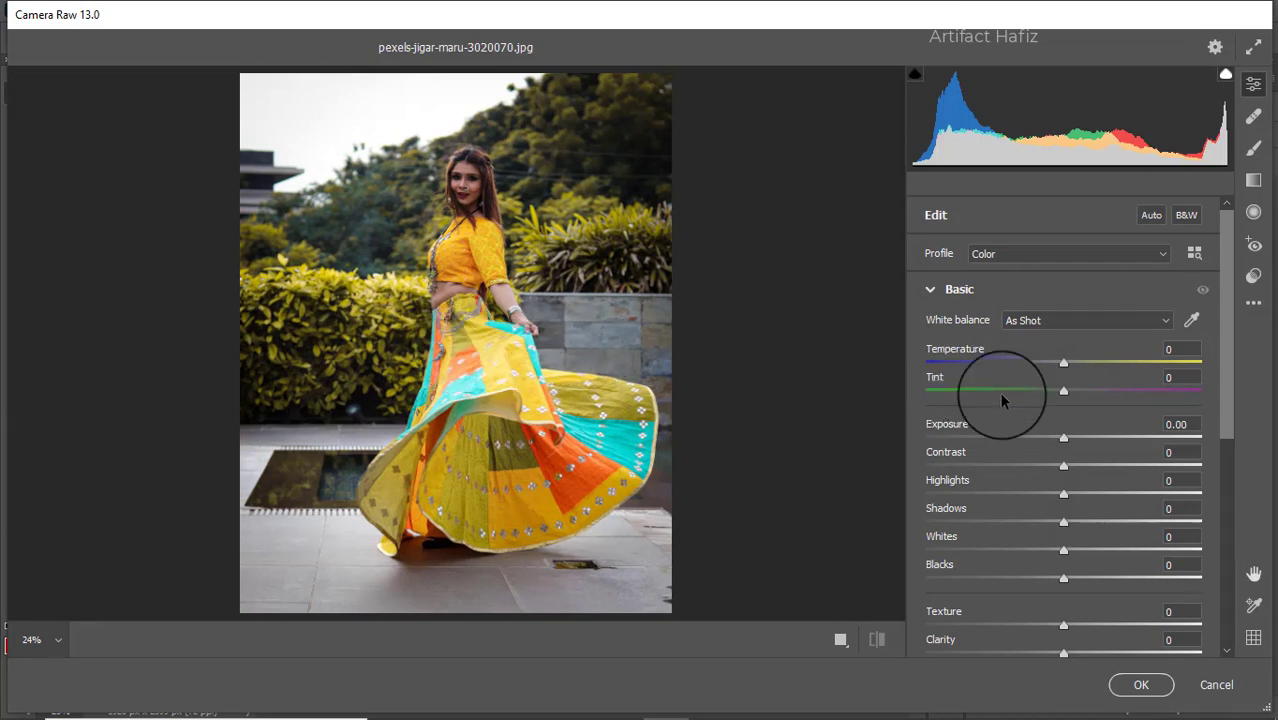
Step: Set the photo's exposure to +0.15, contrast +3, highlights -85, shadows +60, whites +61 and blacks -29
{"action": "mouse_move", "coordinate": [1065, 437]}
{"action": "left_mouse_down"}
{"action": "mouse_move", "coordinate": [1048, 441]}
{"action": "mouse_move", "coordinate": [1068, 440]}
{"action": "left_mouse_up"}
{"action": "left_click_drag", "start_coordinate": [1064, 494], "coordinate": [945, 497]}
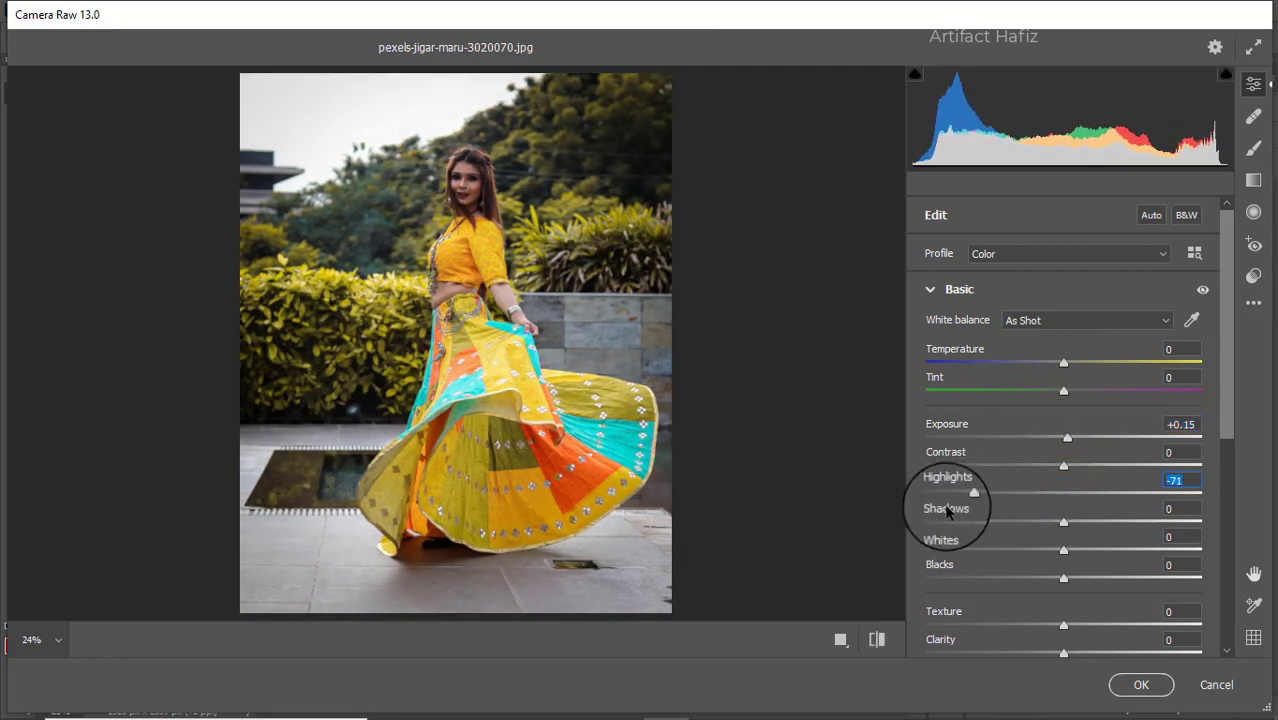
{"action": "left_click_drag", "start_coordinate": [1063, 550], "coordinate": [1147, 548]}
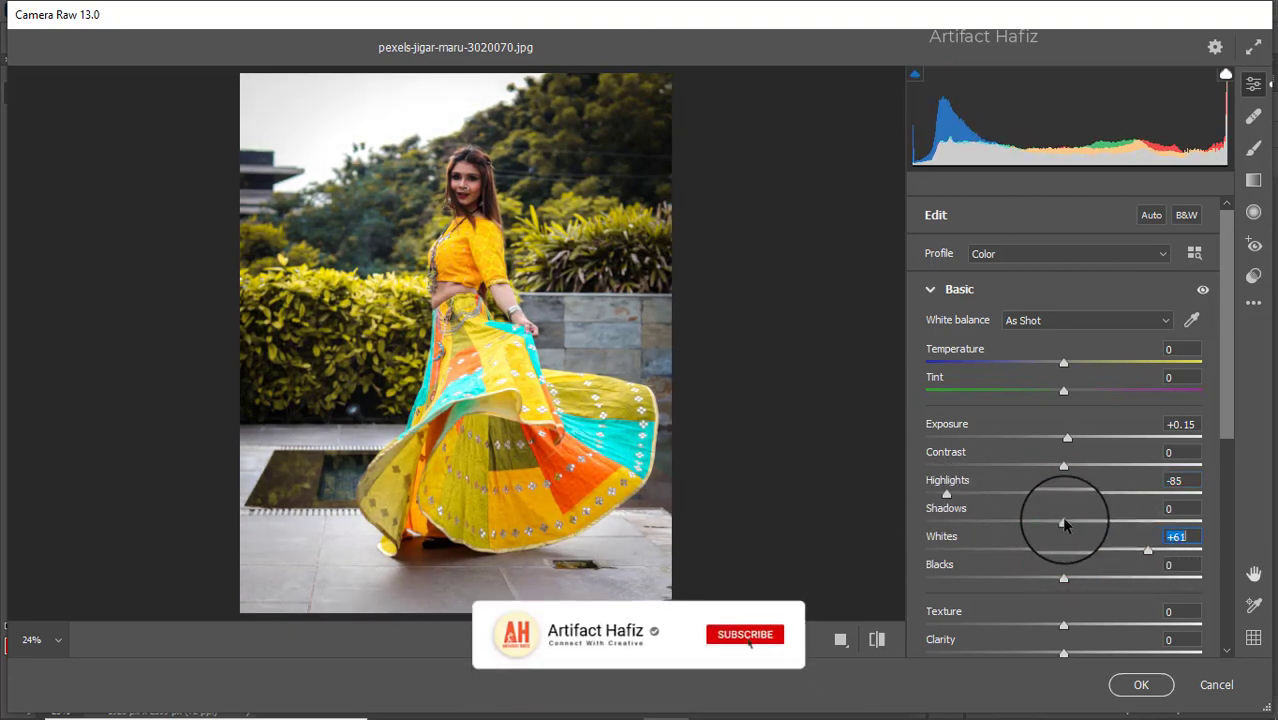
{"action": "left_click_drag", "start_coordinate": [1063, 521], "coordinate": [1144, 521]}
{"action": "left_click_drag", "start_coordinate": [1063, 578], "coordinate": [1022, 580]}
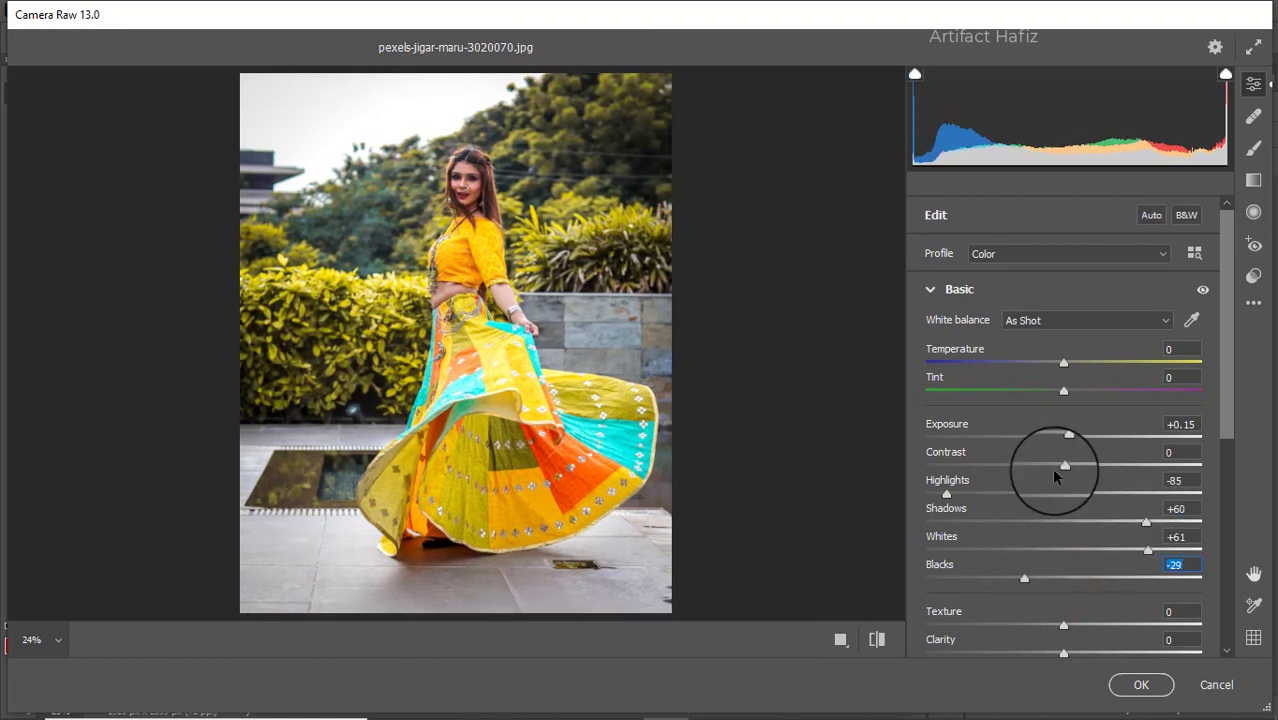
{"action": "left_click_drag", "start_coordinate": [1067, 469], "coordinate": [1070, 467]}
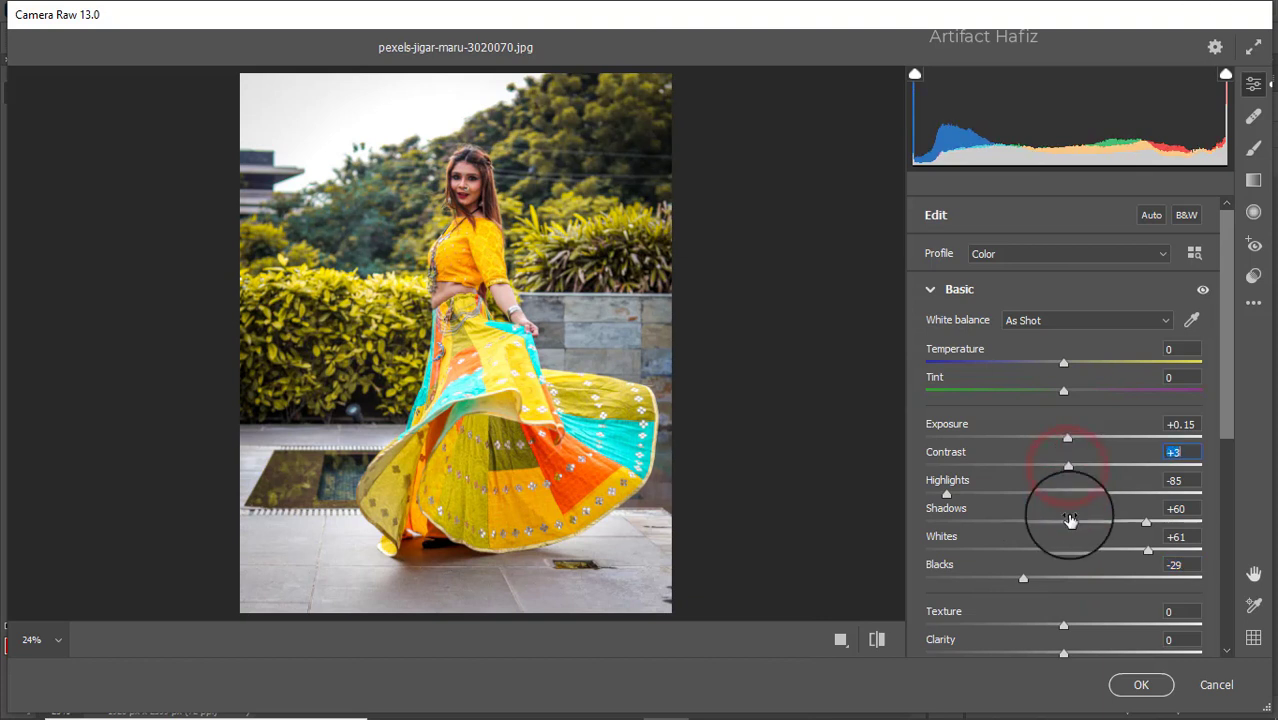
Step: Set texture to -2, clarity +3, dehaze +7, vibrance +34 and saturation -5
{"action": "scroll", "coordinate": [1064, 491], "scroll_direction": "down", "scroll_amount": 4}
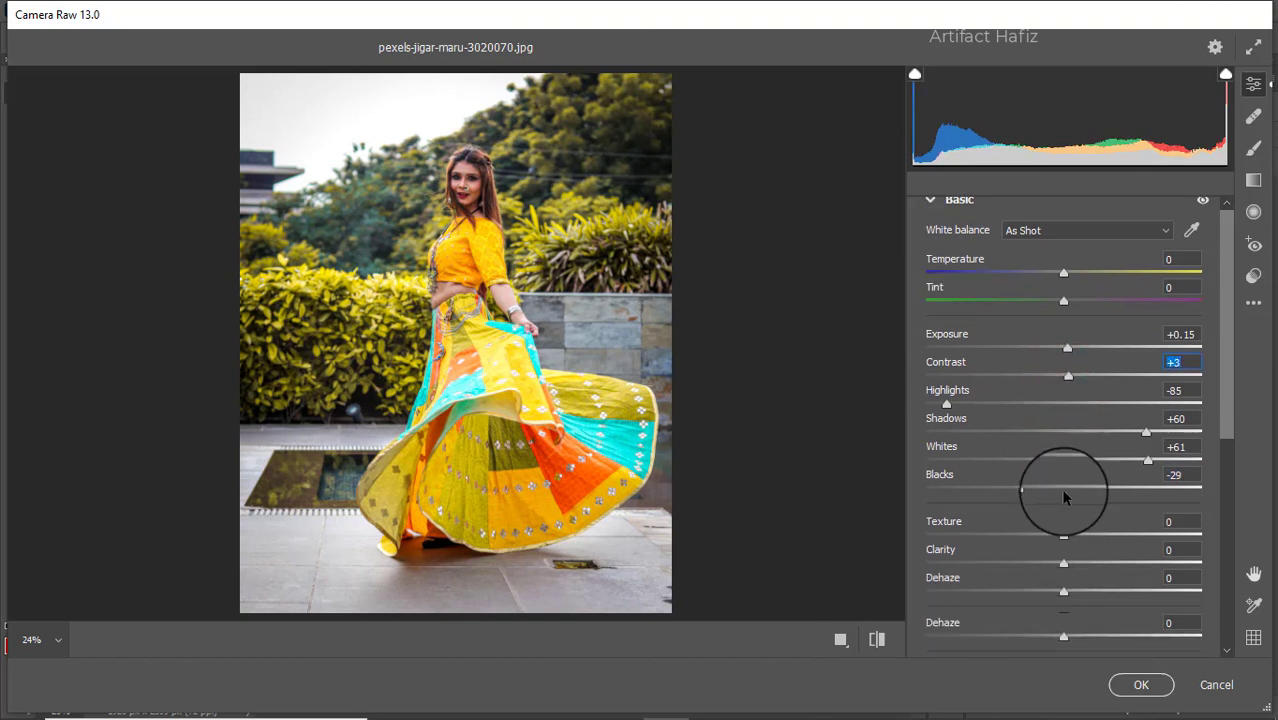
{"action": "left_click_drag", "start_coordinate": [1062, 447], "coordinate": [1078, 509]}
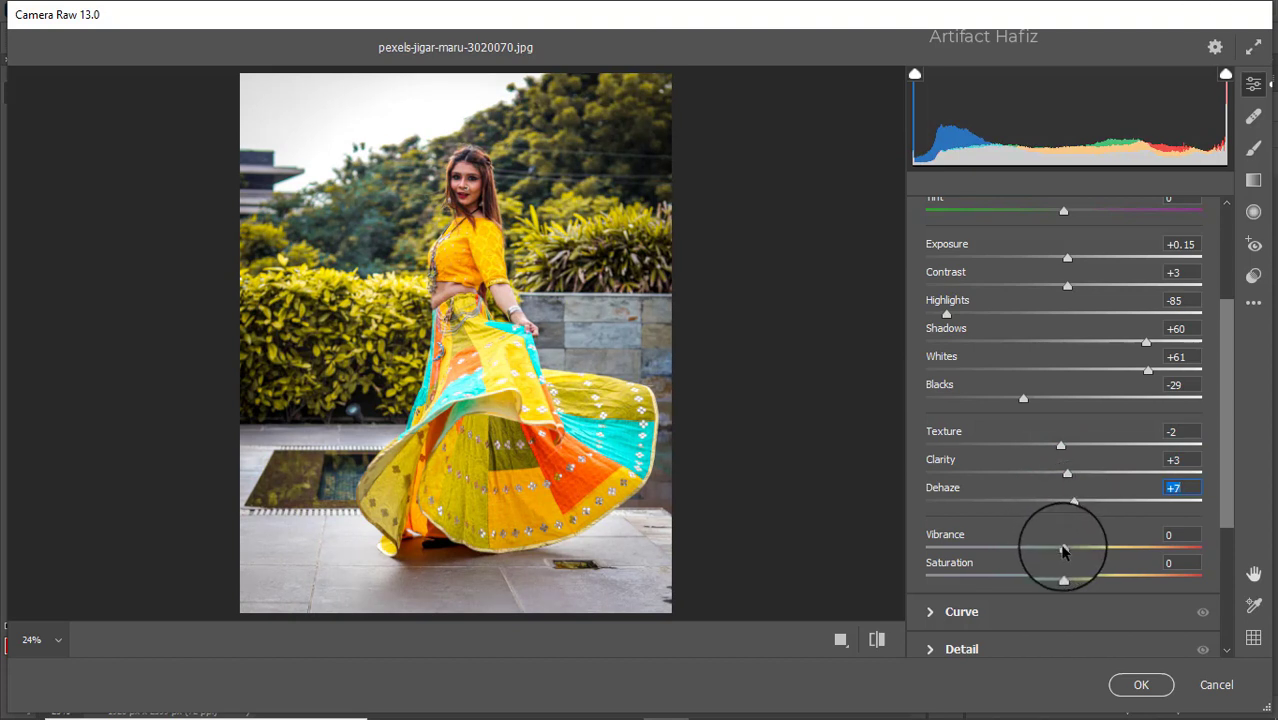
{"action": "left_click_drag", "start_coordinate": [1063, 549], "coordinate": [1056, 577]}
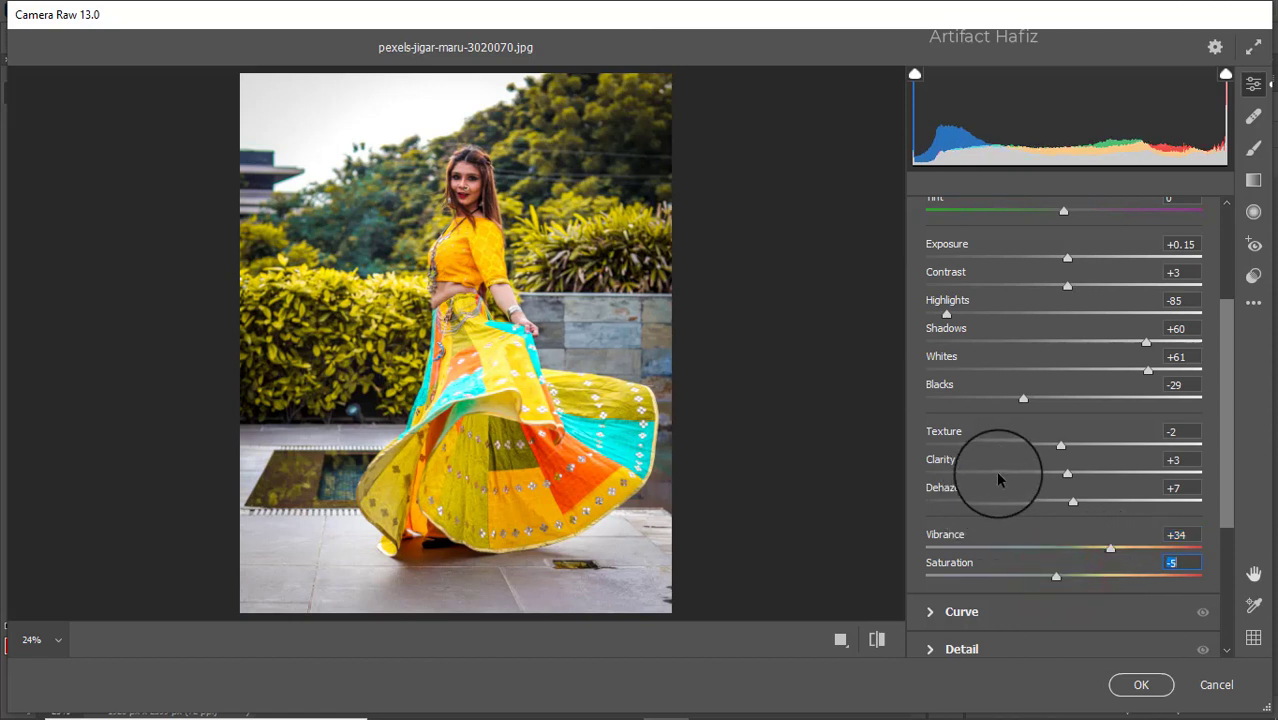
Step: Shape the RGB point curve with a shadow point at input 66, output 63 and a highlight point at input 190, output 195
{"action": "scroll", "coordinate": [997, 480], "scroll_direction": "down", "scroll_amount": 3}
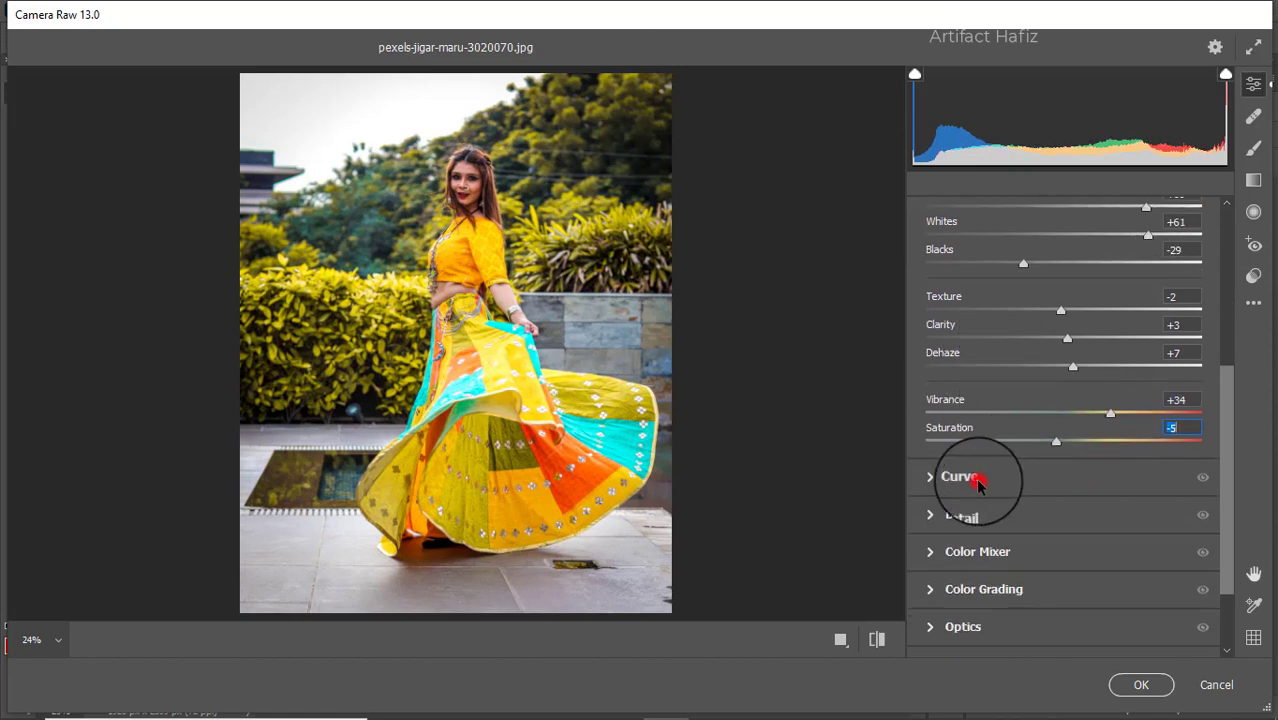
{"action": "left_click", "coordinate": [977, 481]}
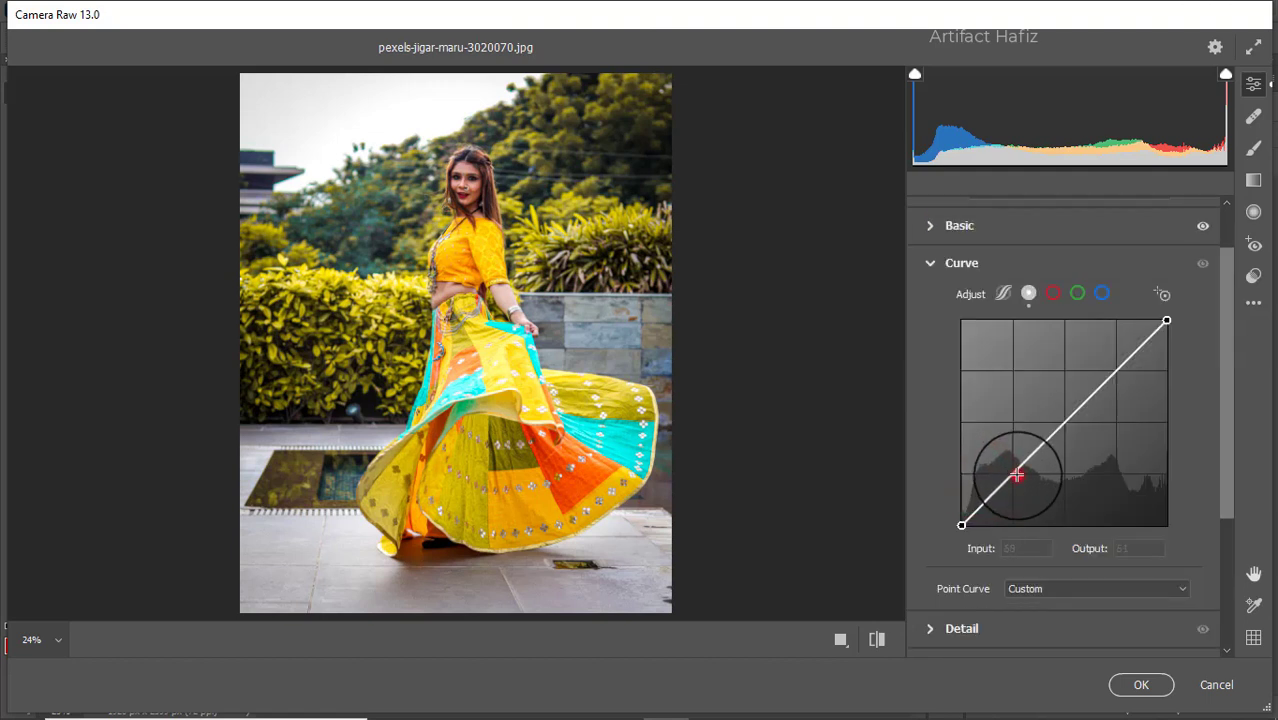
{"action": "left_click", "coordinate": [1016, 474]}
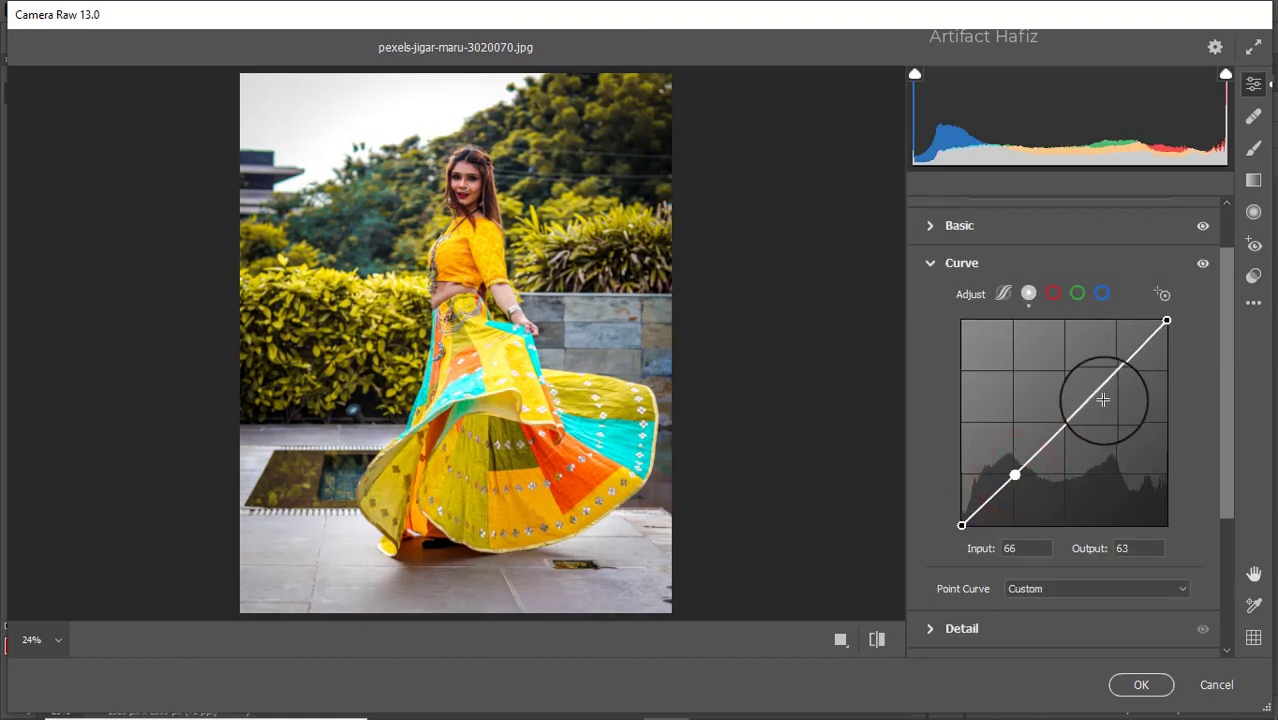
{"action": "left_click", "coordinate": [1112, 370]}
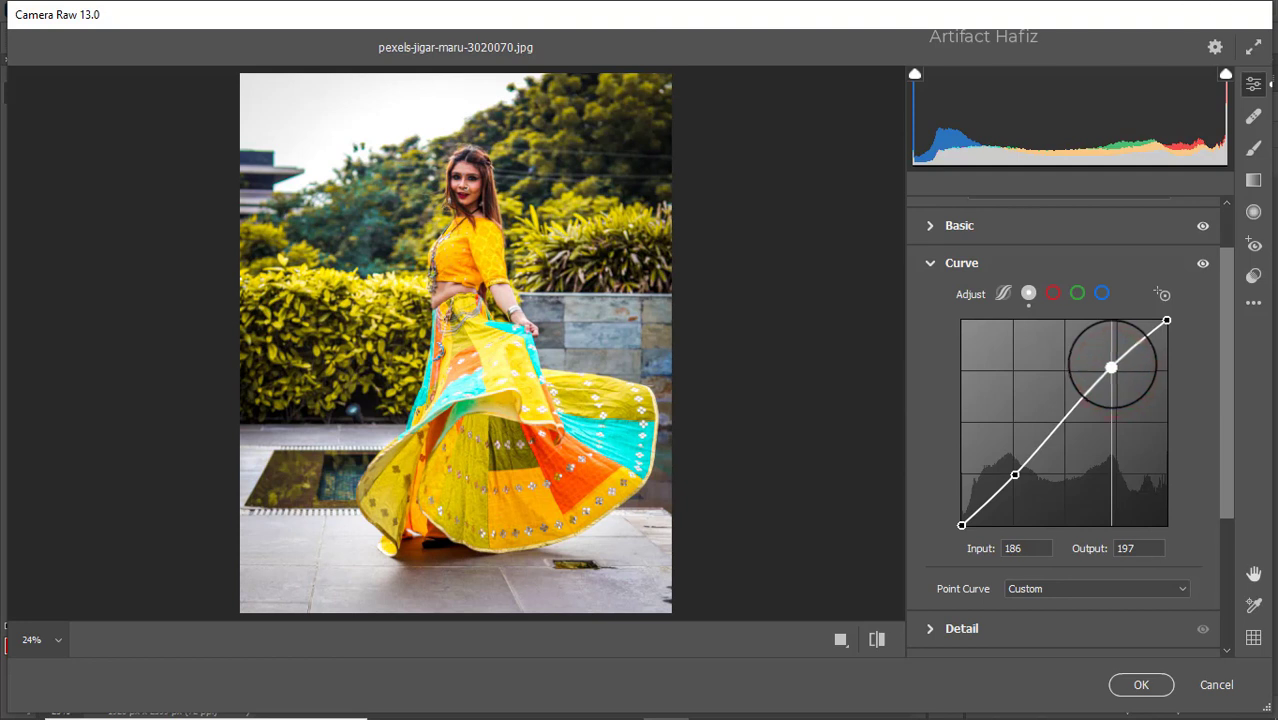
{"action": "left_click_drag", "start_coordinate": [1112, 368], "coordinate": [1115, 370]}
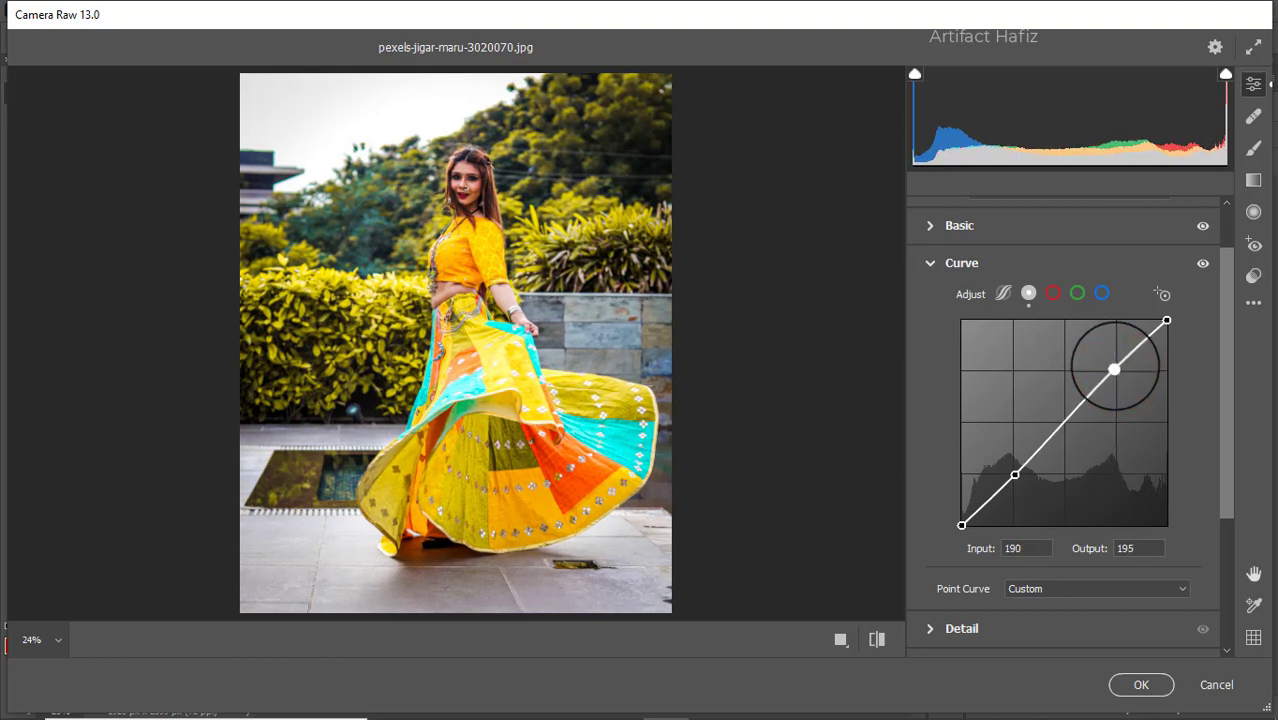
Step: Raise the blue curve's black point to an output of about 7 and add a point at input 62, output 64
{"action": "left_click", "coordinate": [1101, 294]}
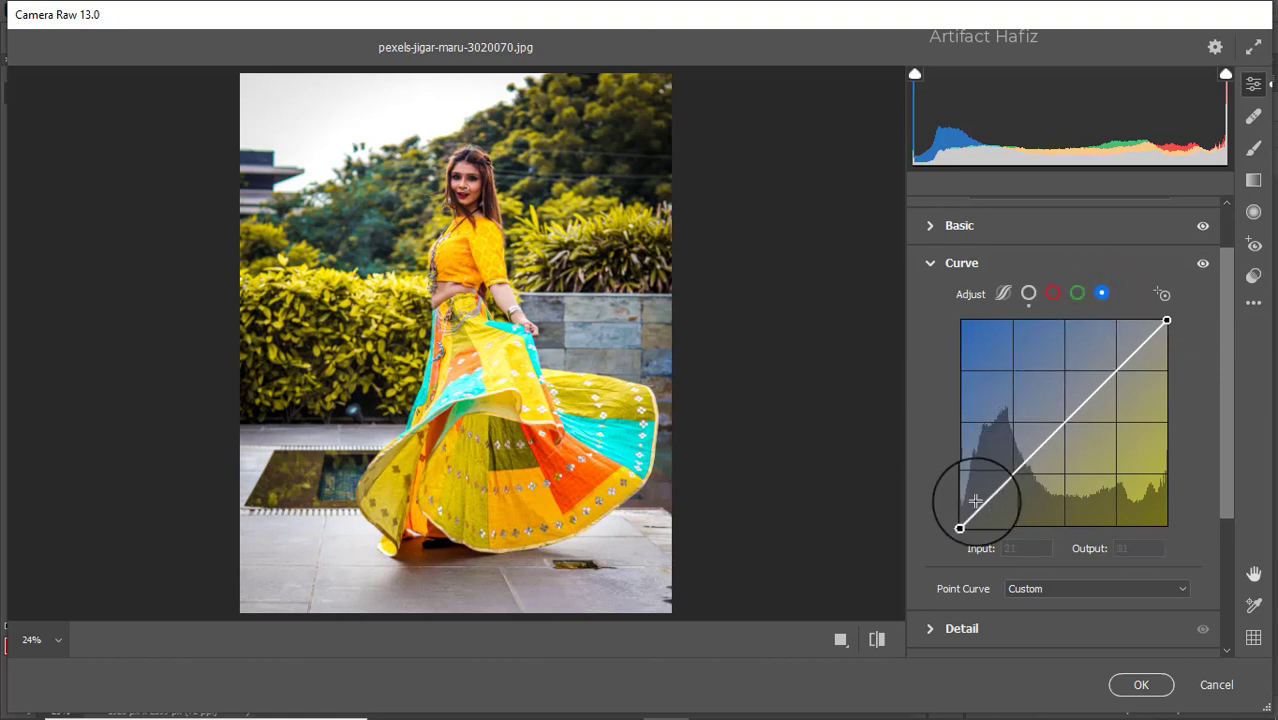
{"action": "left_click_drag", "start_coordinate": [960, 527], "coordinate": [962, 517]}
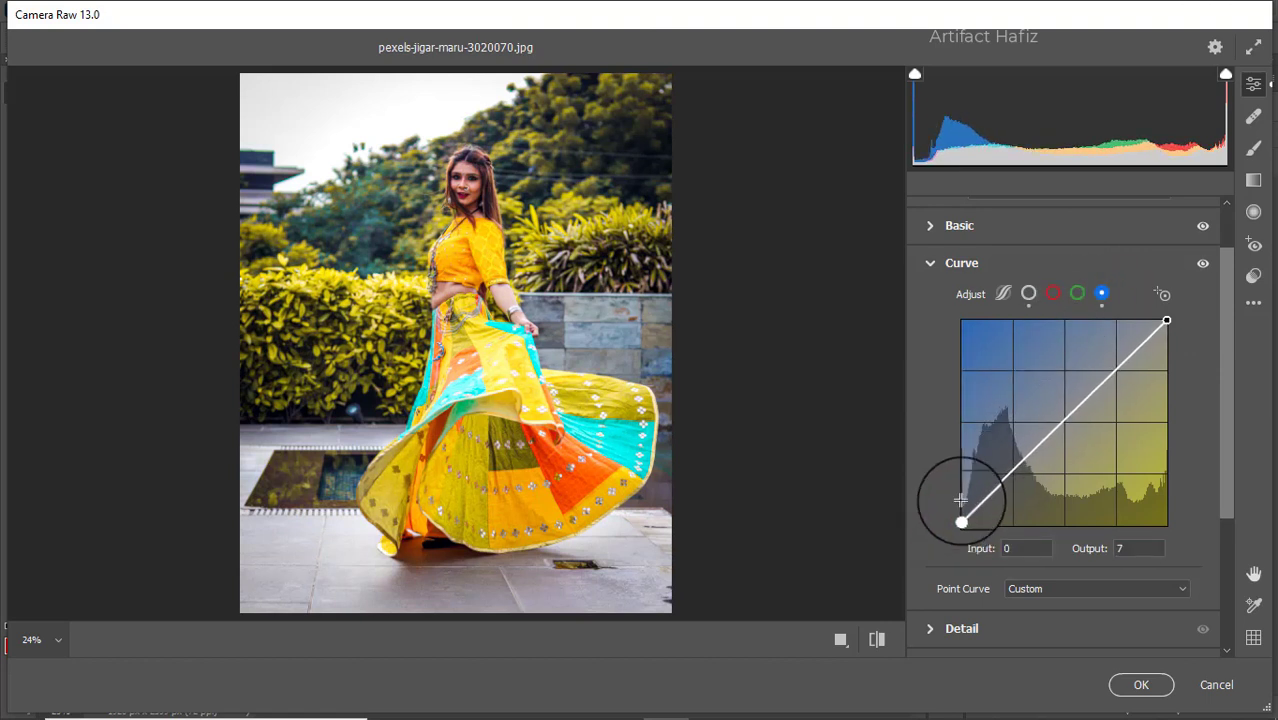
{"action": "left_click", "coordinate": [1011, 472]}
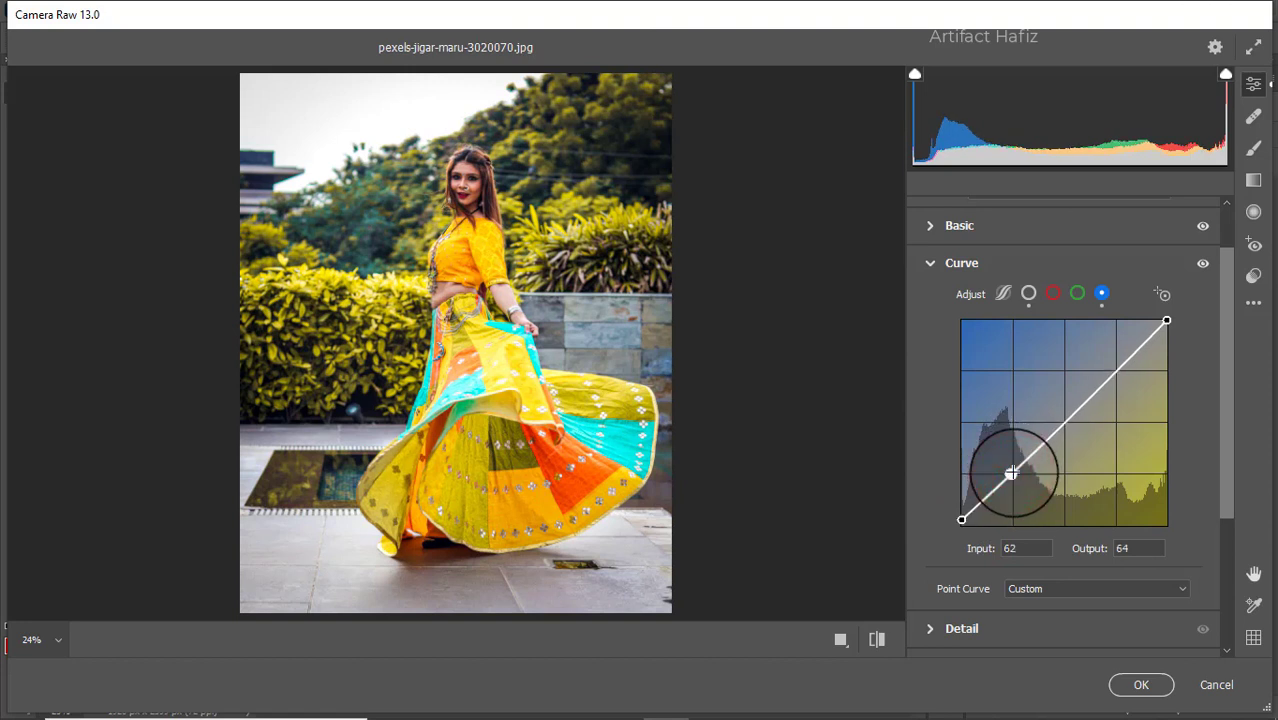
Step: Apply a small amount of sharpening, noise reduction and color noise reduction to the photo
{"action": "scroll", "coordinate": [1011, 472], "scroll_direction": "down", "scroll_amount": 3}
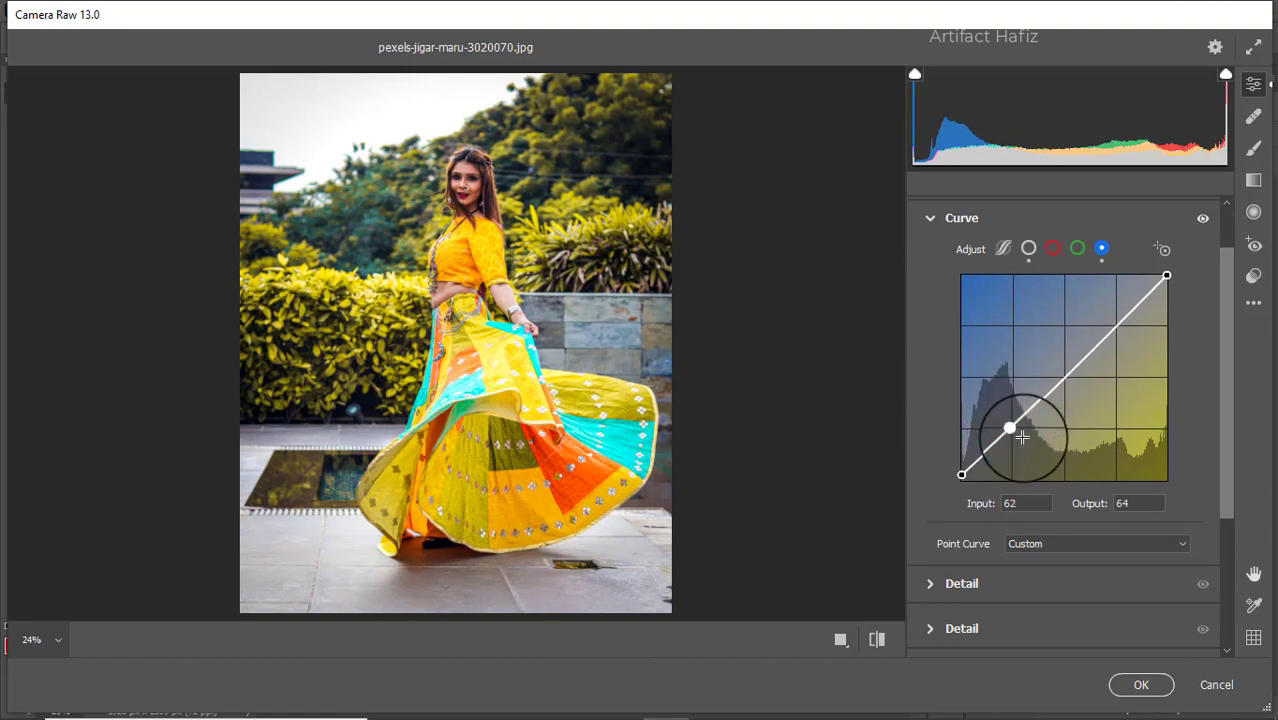
{"action": "left_click", "coordinate": [986, 500]}
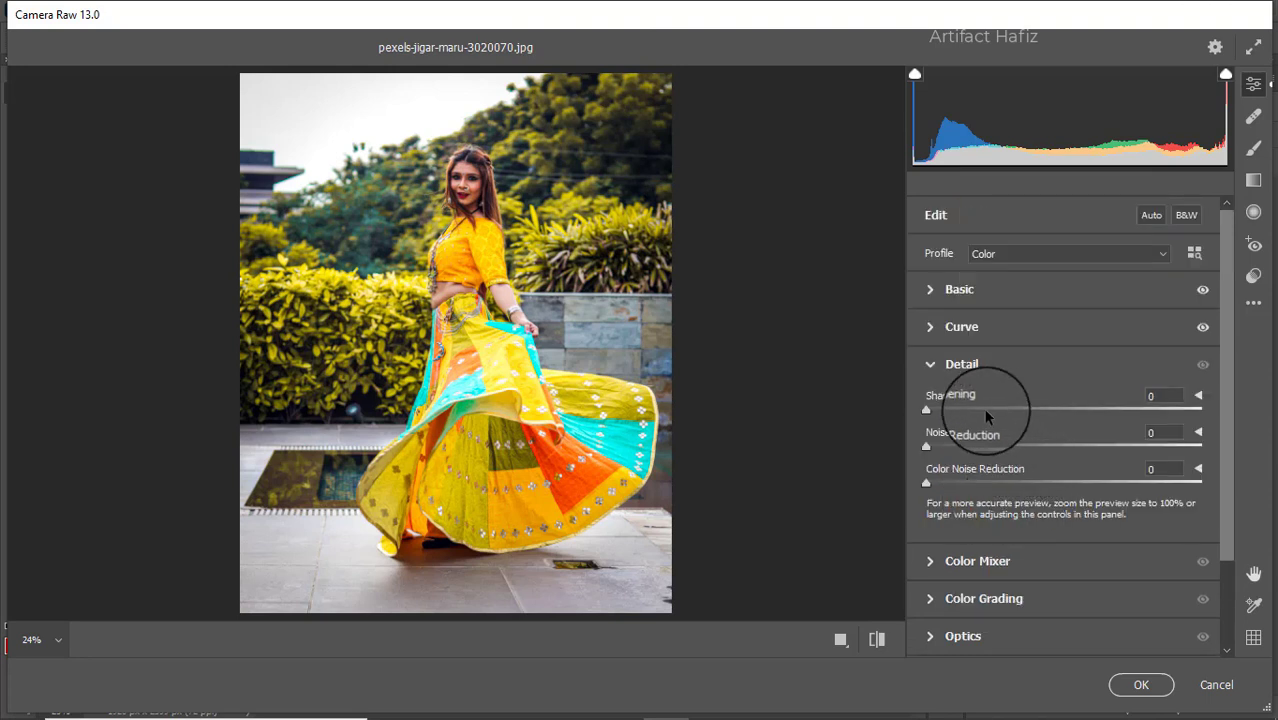
{"action": "left_click_drag", "start_coordinate": [926, 410], "coordinate": [948, 482]}
Step: Set the HSL saturation to Reds +10, Oranges -10, Yellows -56, Greens -15, Aquas +8 and Blues +19
{"action": "left_click", "coordinate": [928, 562]}
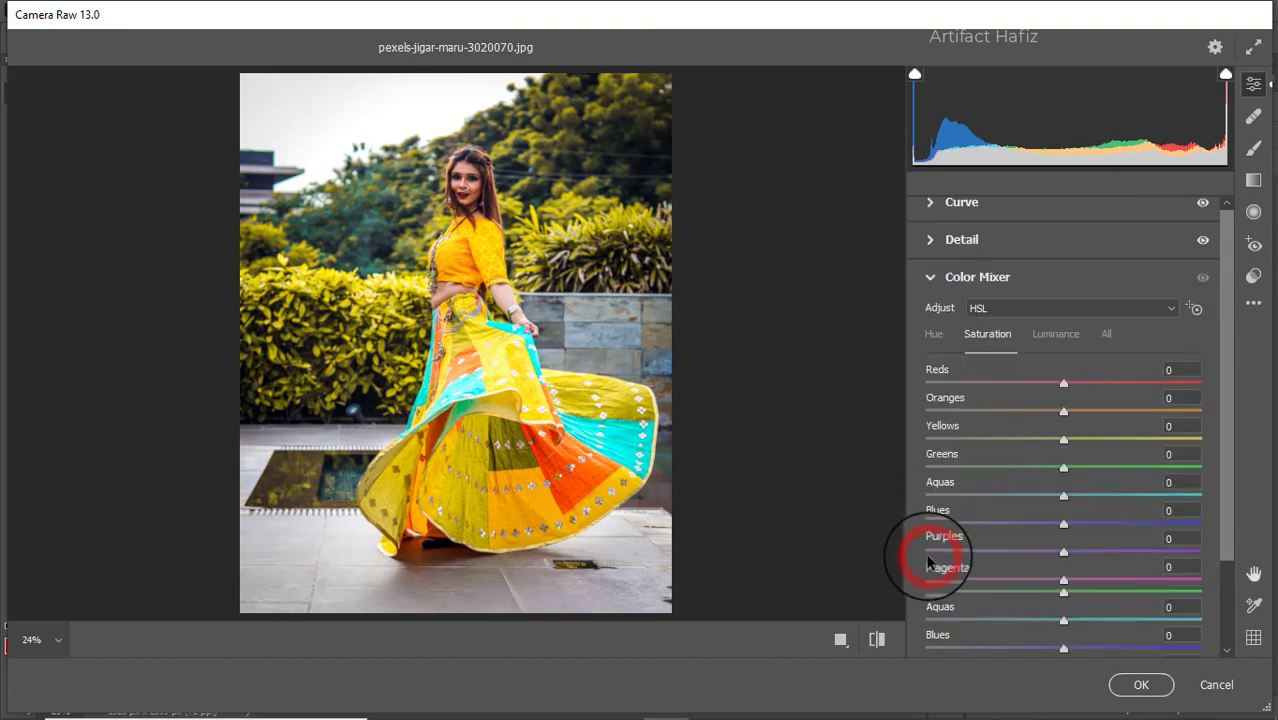
{"action": "left_click", "coordinate": [987, 337]}
{"action": "left_click_drag", "start_coordinate": [1066, 383], "coordinate": [1037, 453]}
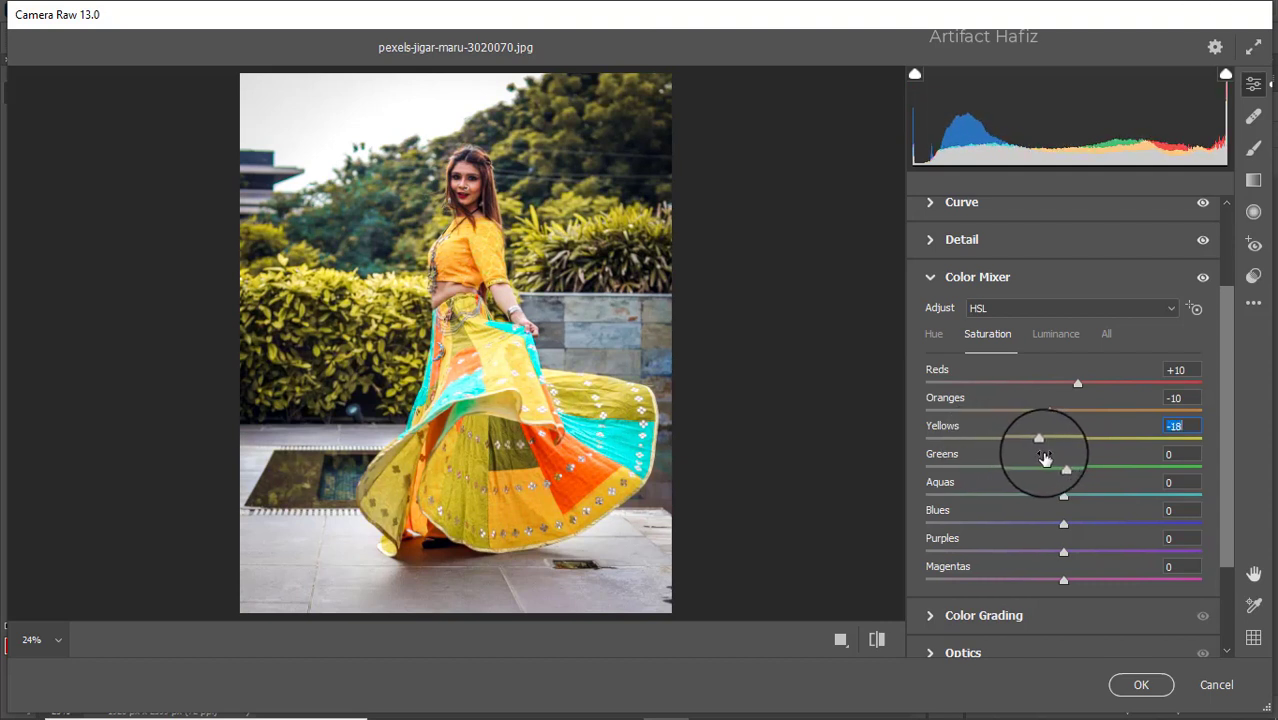
{"action": "left_click_drag", "start_coordinate": [1061, 466], "coordinate": [1022, 468]}
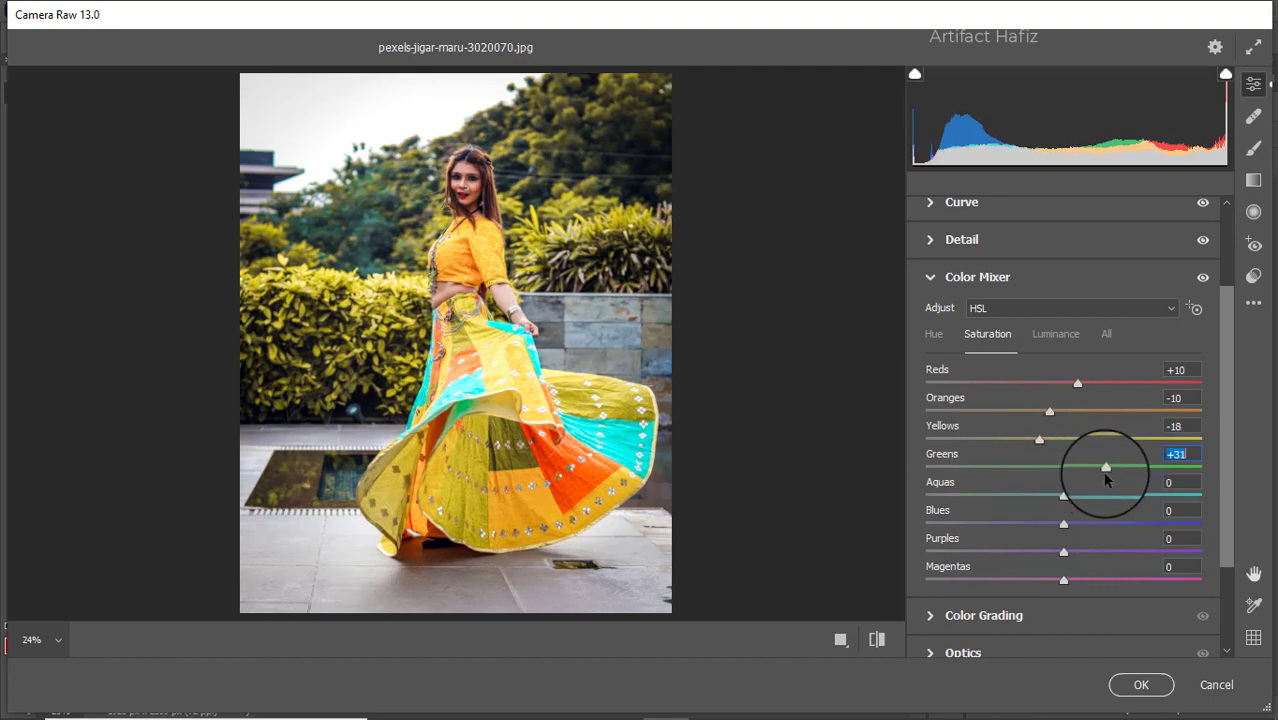
{"action": "left_click_drag", "start_coordinate": [1104, 474], "coordinate": [1056, 489]}
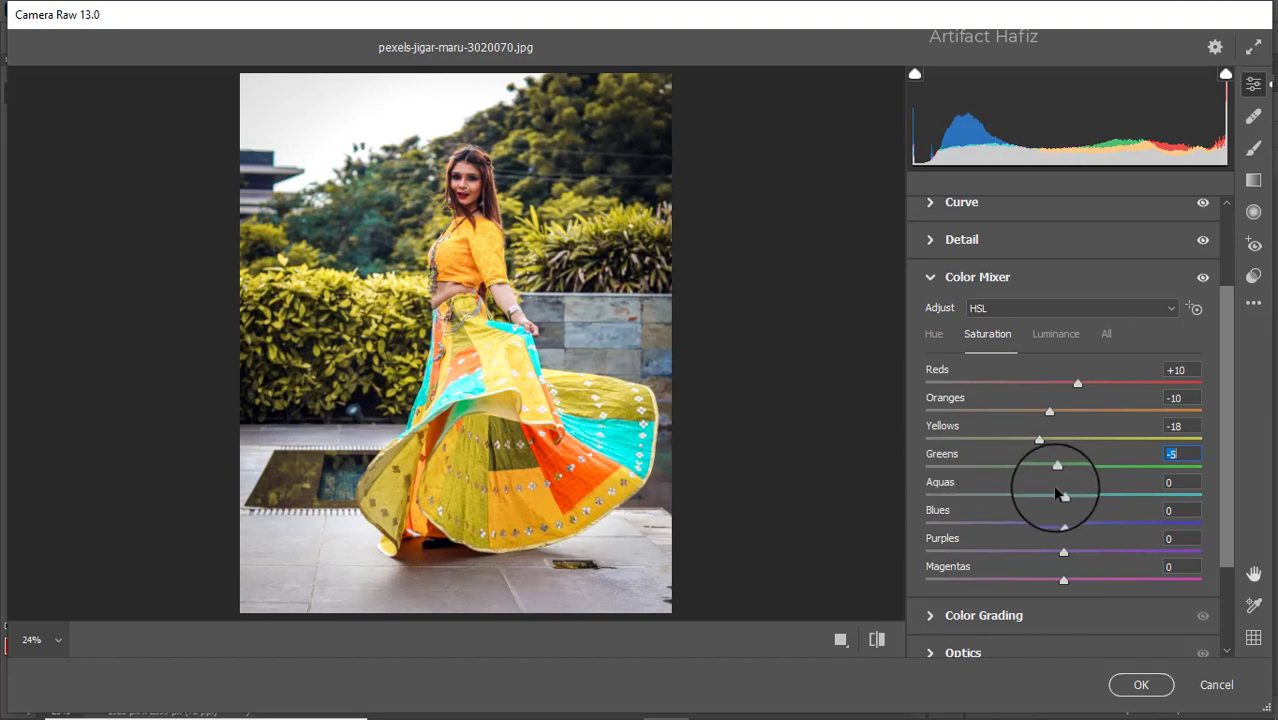
{"action": "left_click_drag", "start_coordinate": [1040, 440], "coordinate": [986, 450]}
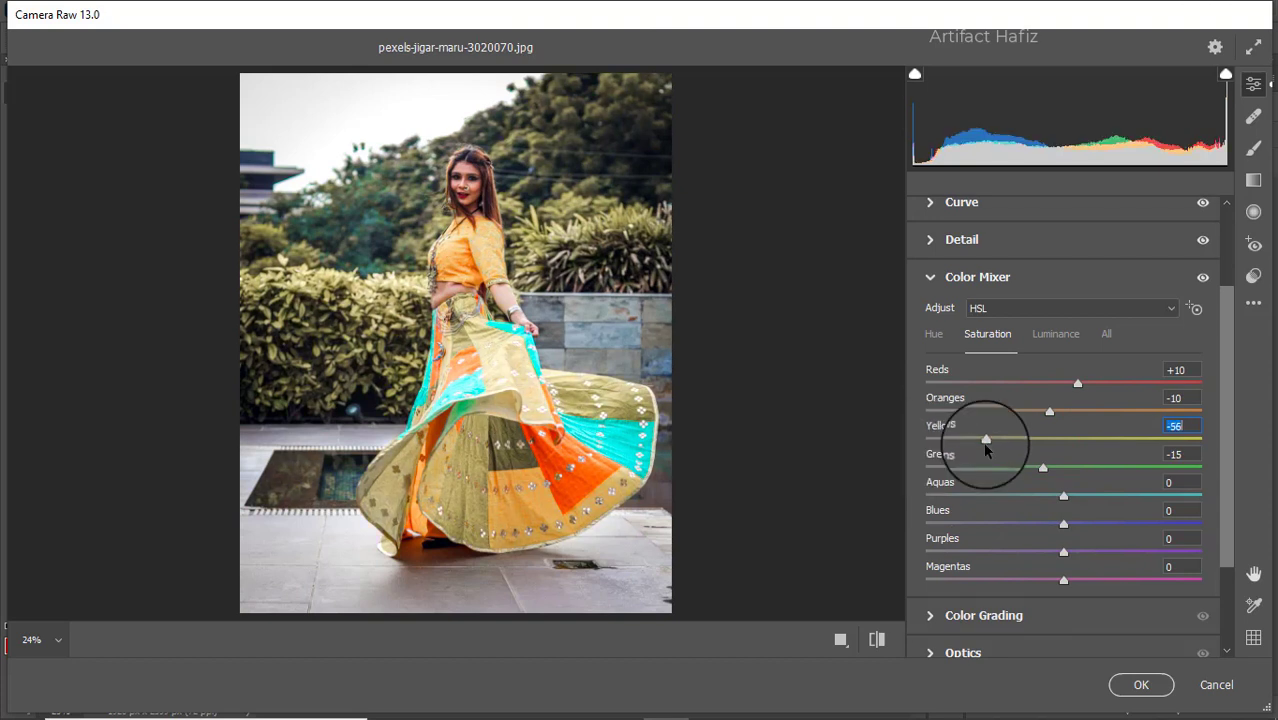
{"action": "left_click_drag", "start_coordinate": [1060, 498], "coordinate": [1089, 526]}
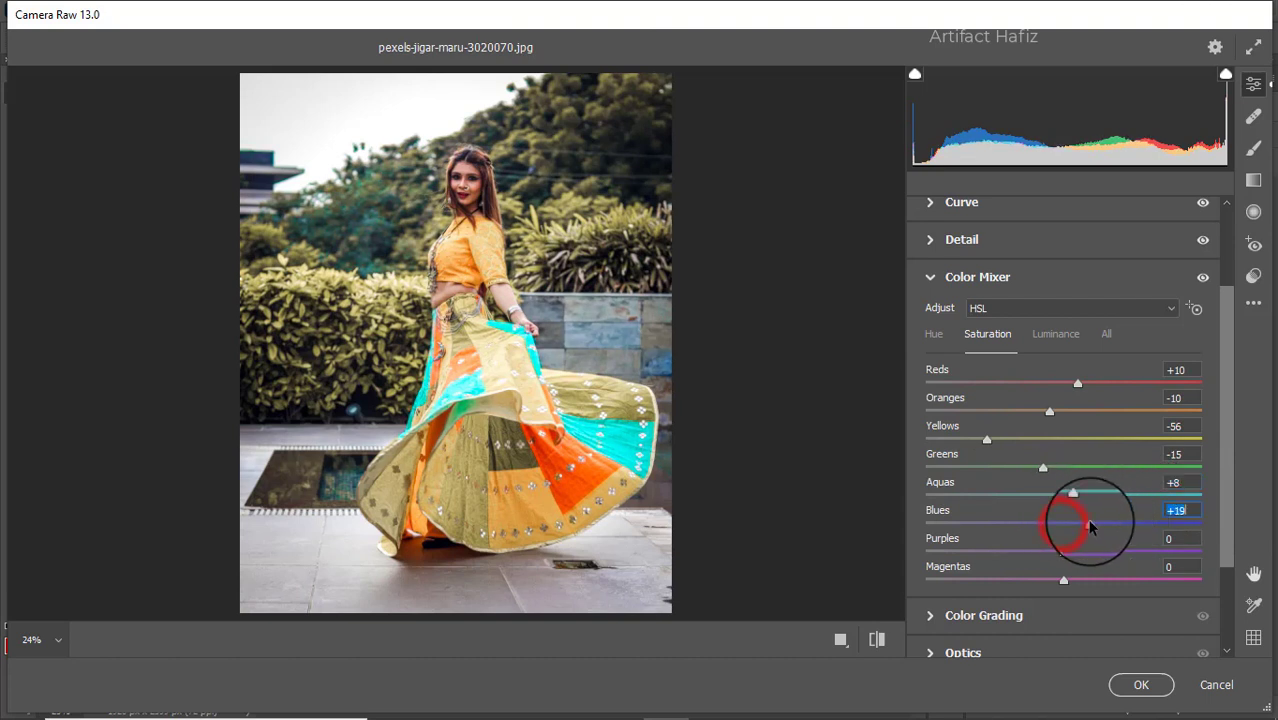
Step: Set HSL luminance to Oranges +62, Yellows -26, Greens -16, Aquas -41, Blues -31, and hue to Aquas -100, Blues -40
{"action": "left_click", "coordinate": [1054, 338]}
{"action": "left_click_drag", "start_coordinate": [1063, 411], "coordinate": [1148, 411]}
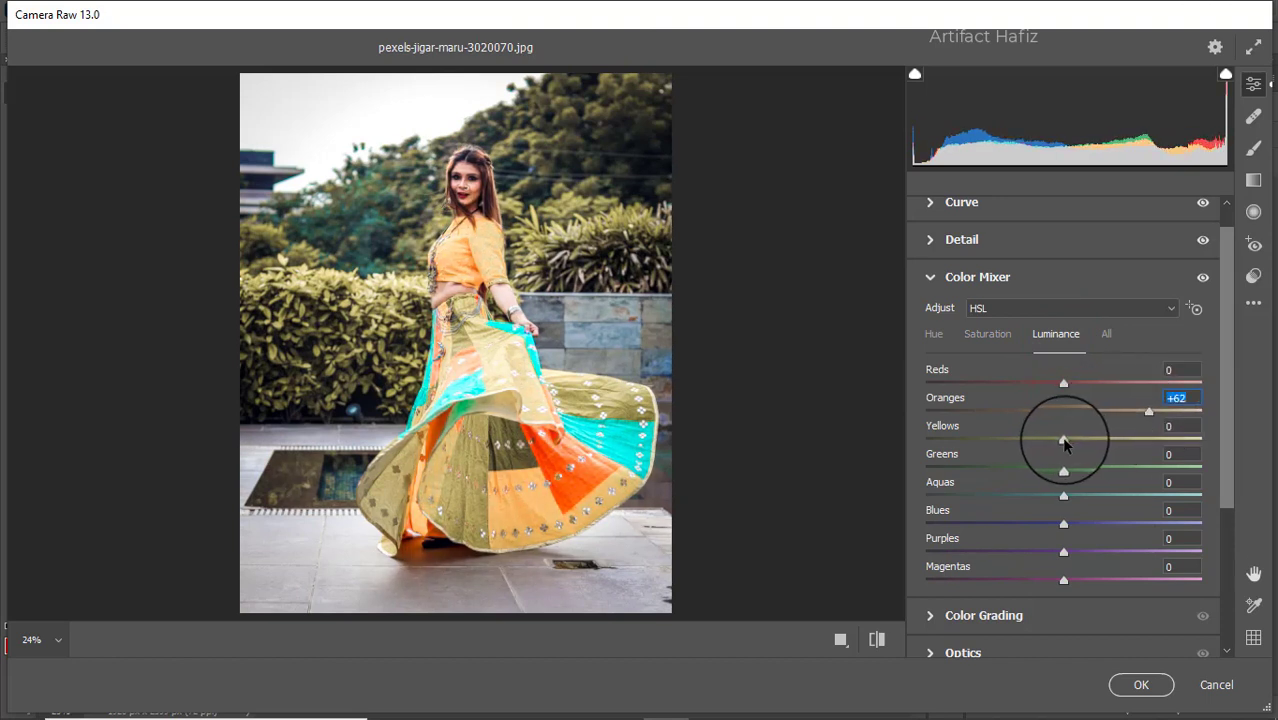
{"action": "left_click_drag", "start_coordinate": [1064, 442], "coordinate": [1004, 491]}
{"action": "left_click_drag", "start_coordinate": [1063, 525], "coordinate": [1020, 528]}
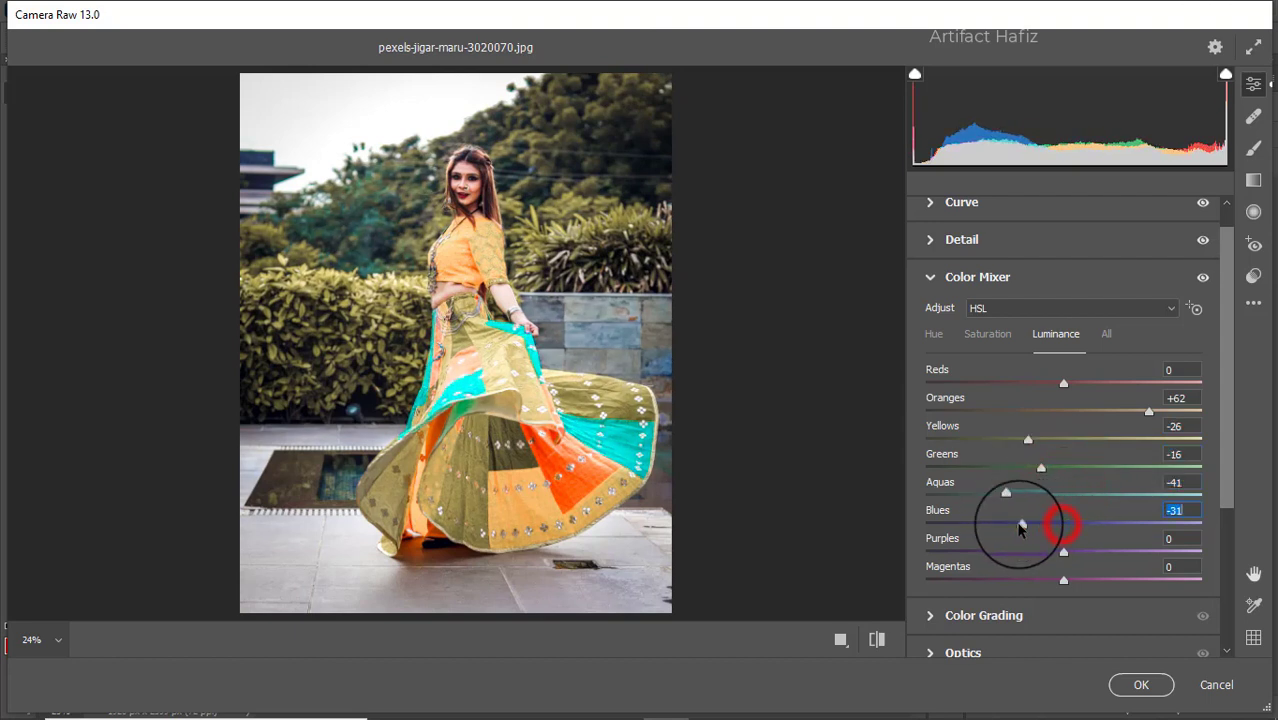
{"action": "left_click", "coordinate": [938, 339]}
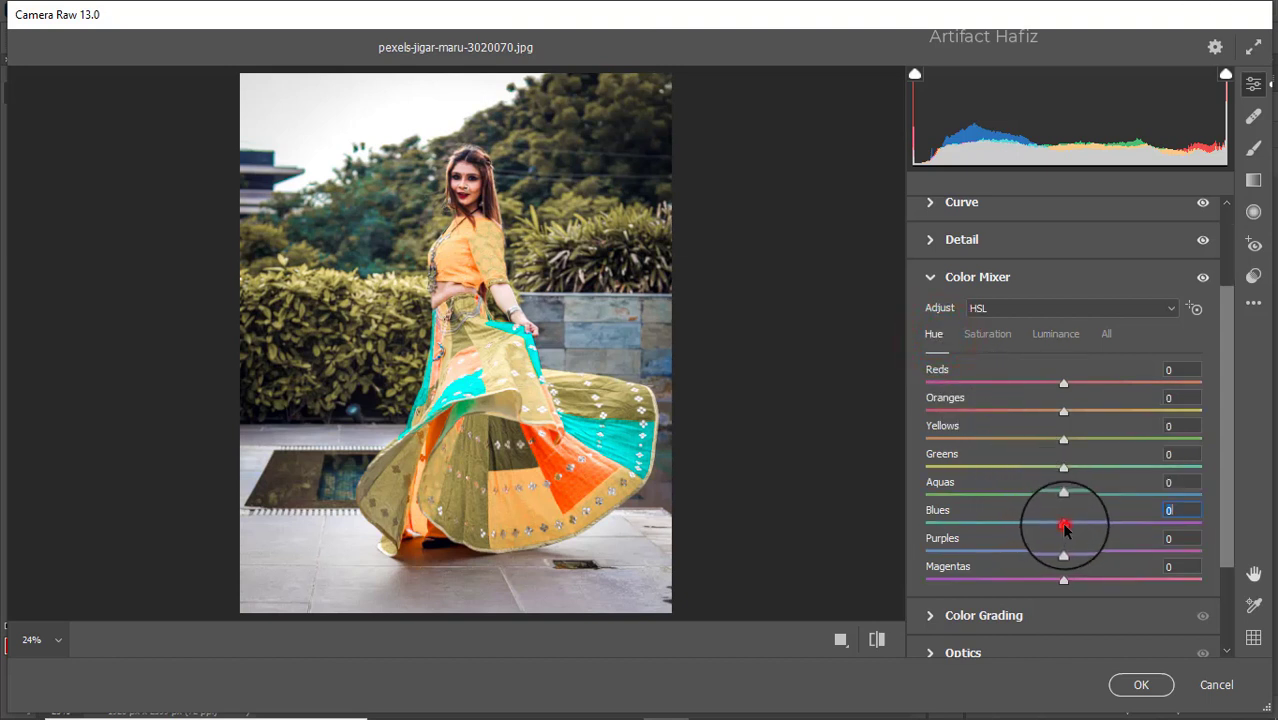
{"action": "left_click_drag", "start_coordinate": [1063, 525], "coordinate": [931, 500]}
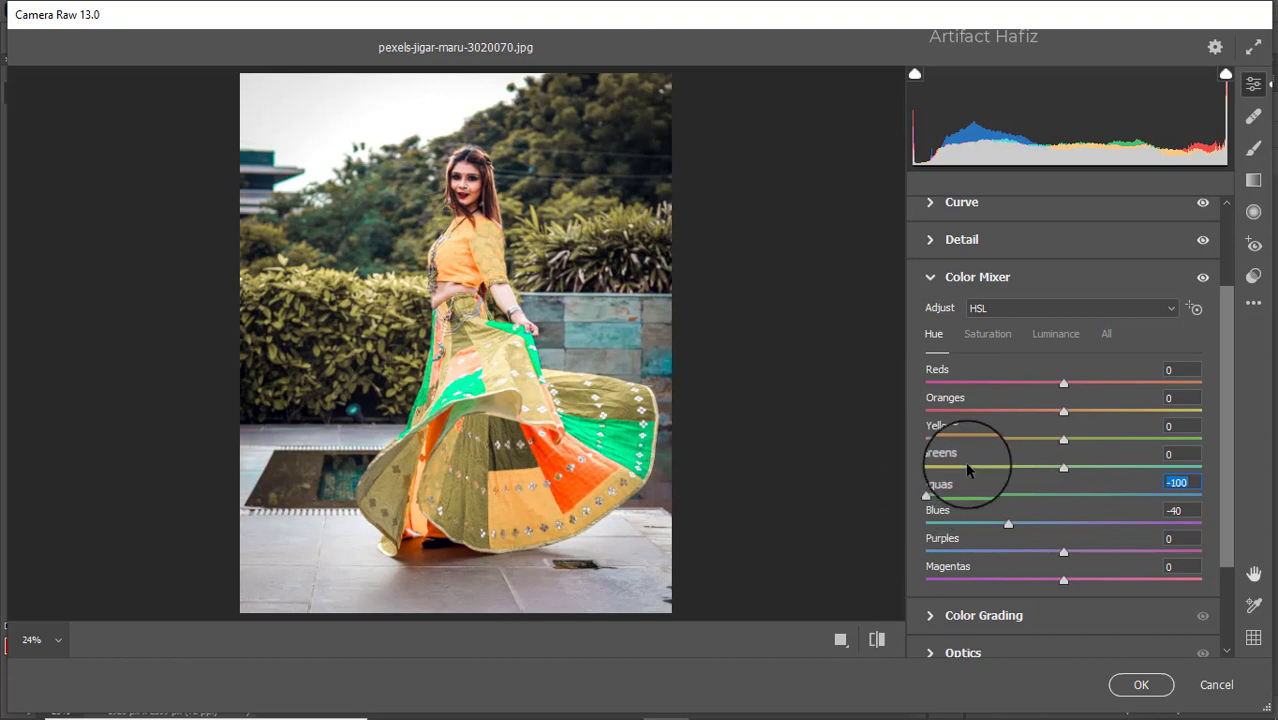
Step: Color grade the shadows with hue 232, saturation 11 and the highlights with hue 70, saturation 15
{"action": "scroll", "coordinate": [1029, 453], "scroll_direction": "down", "scroll_amount": 3}
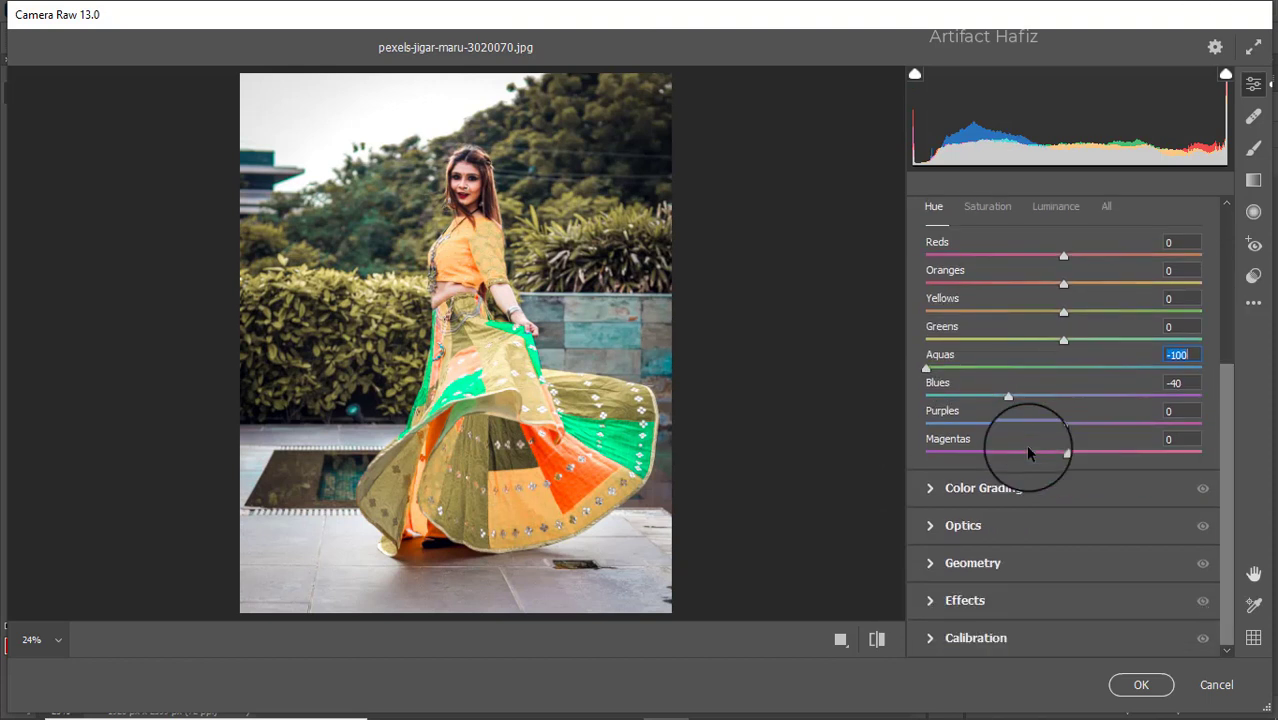
{"action": "left_click", "coordinate": [980, 486]}
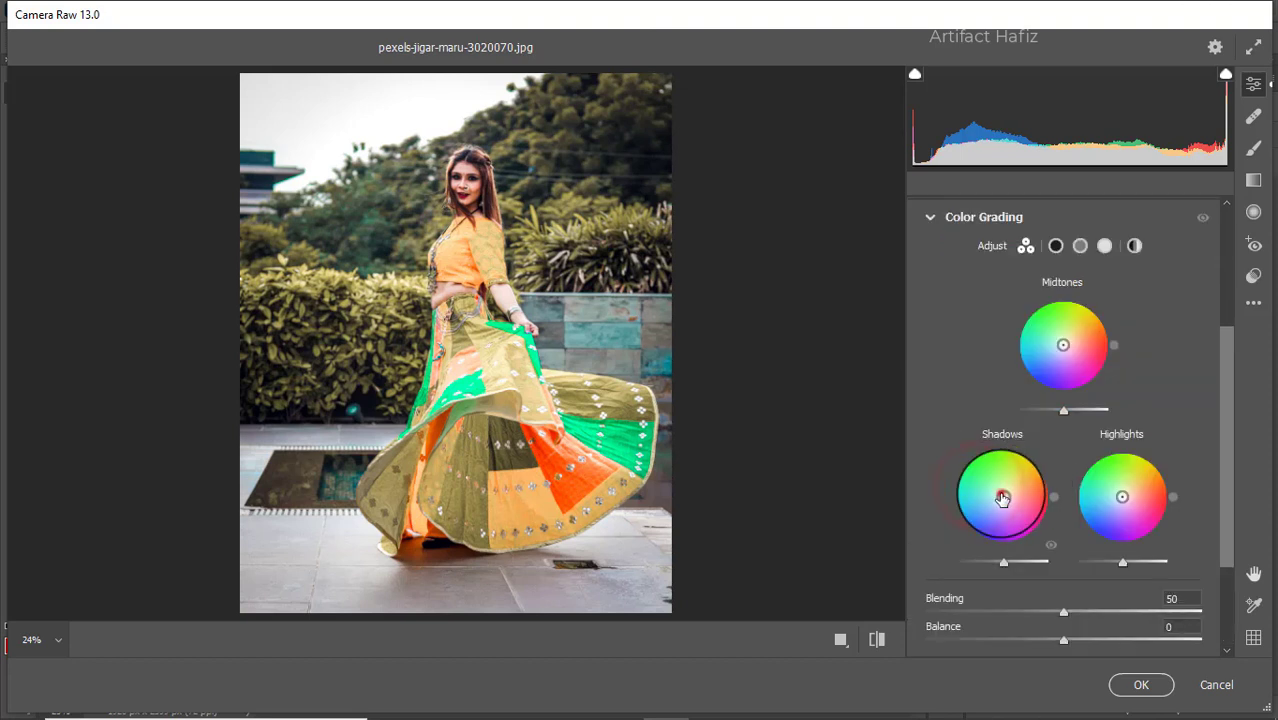
{"action": "left_click_drag", "start_coordinate": [1004, 497], "coordinate": [948, 569]}
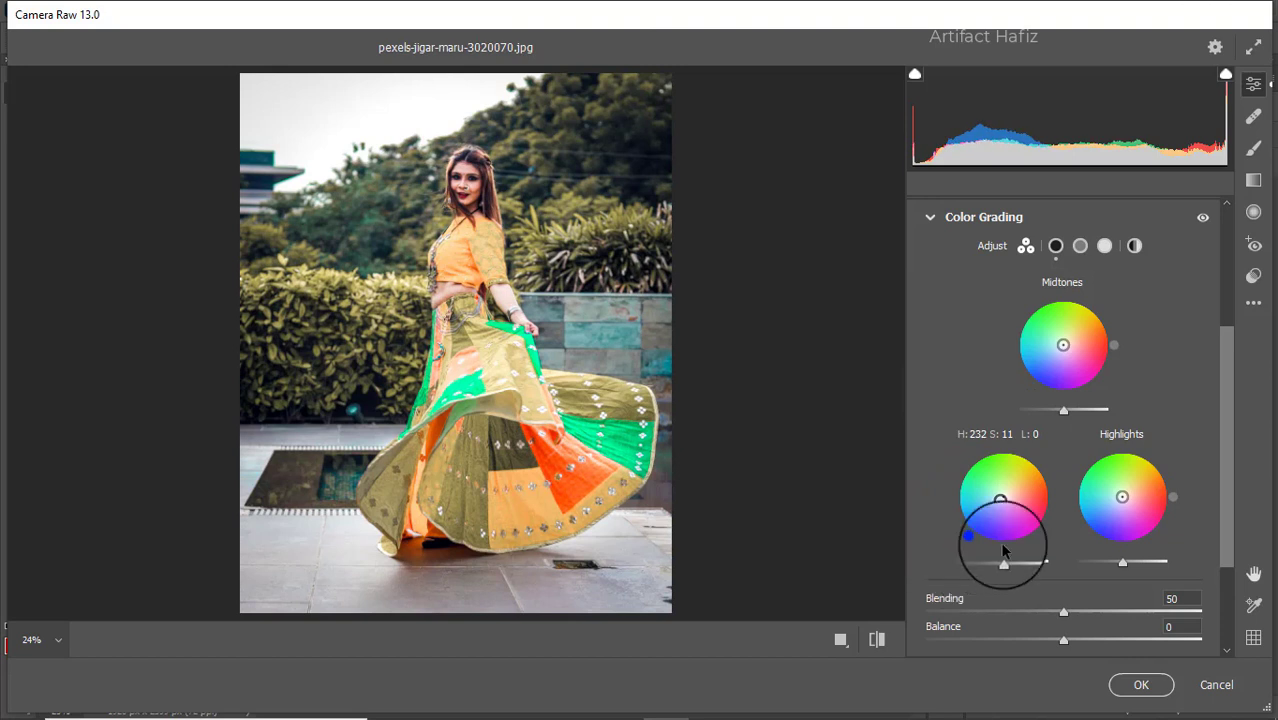
{"action": "left_click_drag", "start_coordinate": [1122, 497], "coordinate": [1067, 434]}
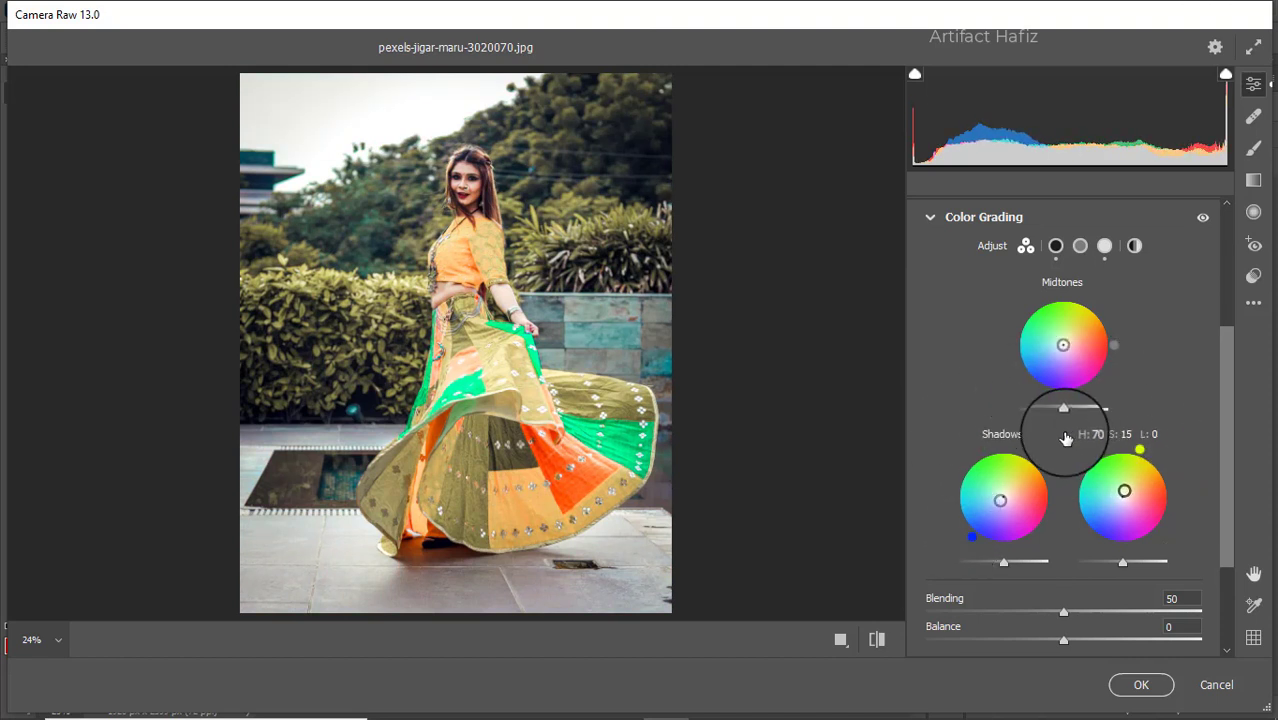
Step: Darken the photo's edges with a vignetting effect of -19
{"action": "scroll", "coordinate": [1030, 436], "scroll_direction": "down", "scroll_amount": 3}
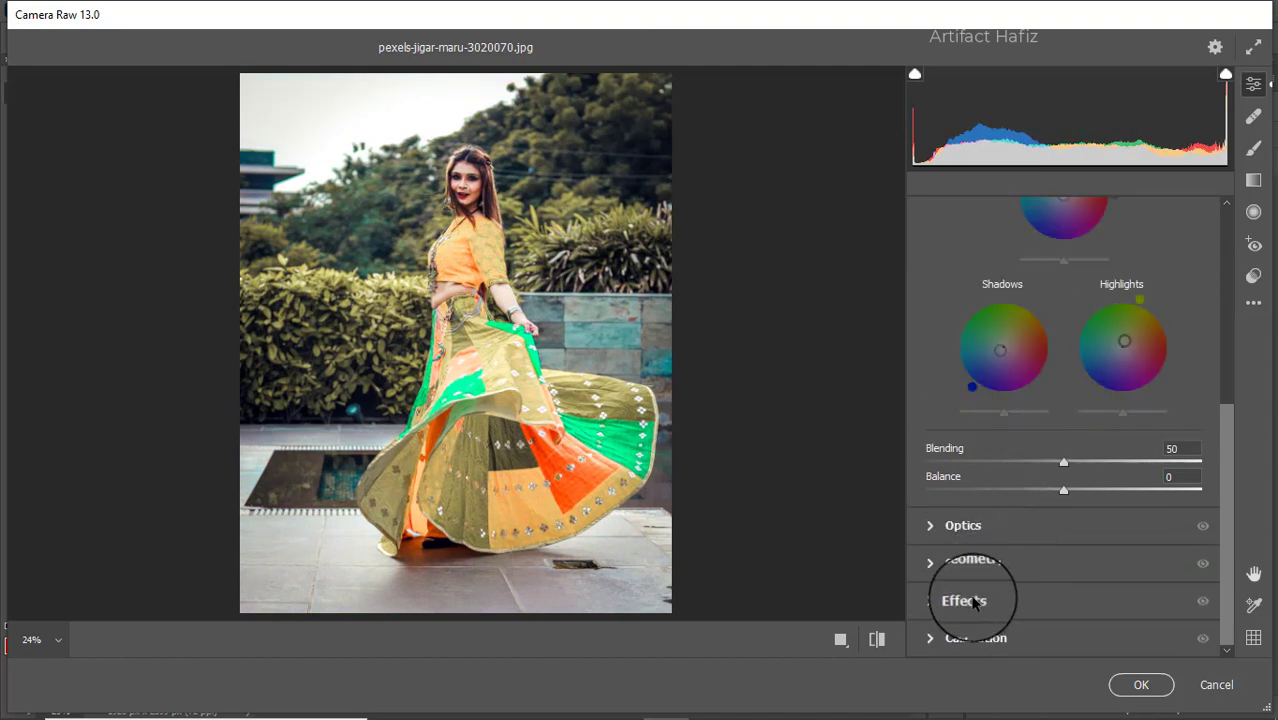
{"action": "left_click", "coordinate": [965, 600]}
{"action": "left_click_drag", "start_coordinate": [1064, 452], "coordinate": [1040, 454]}
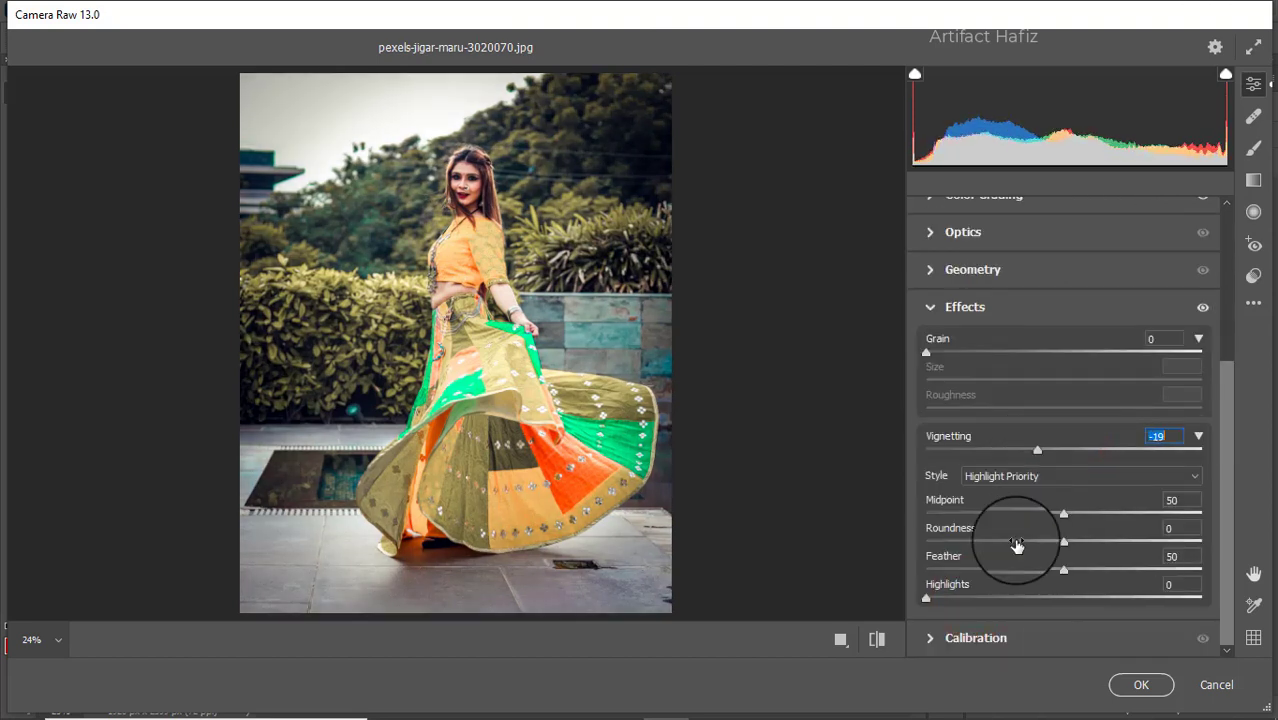
Step: Calibrate the primary colors with green saturation +16, red saturation -9 and blue saturation -10
{"action": "left_click", "coordinate": [970, 636]}
{"action": "left_click_drag", "start_coordinate": [1062, 548], "coordinate": [1084, 552]}
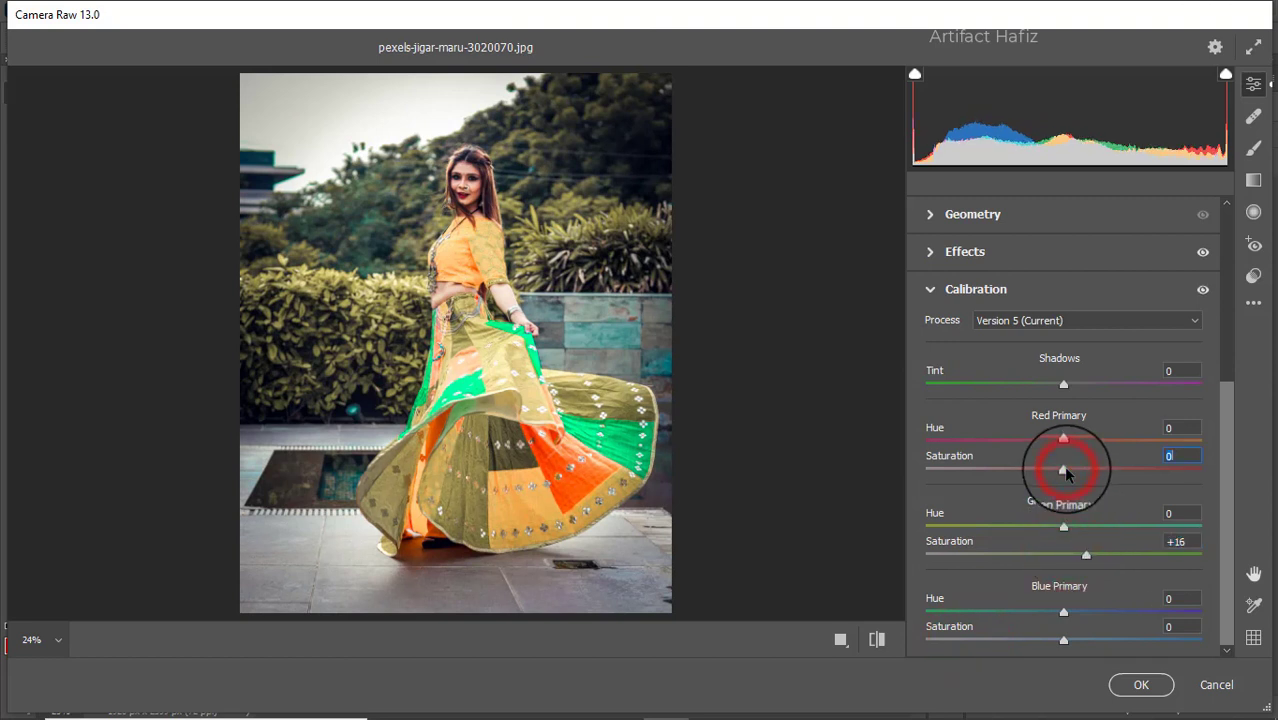
{"action": "left_click_drag", "start_coordinate": [1066, 474], "coordinate": [1055, 477]}
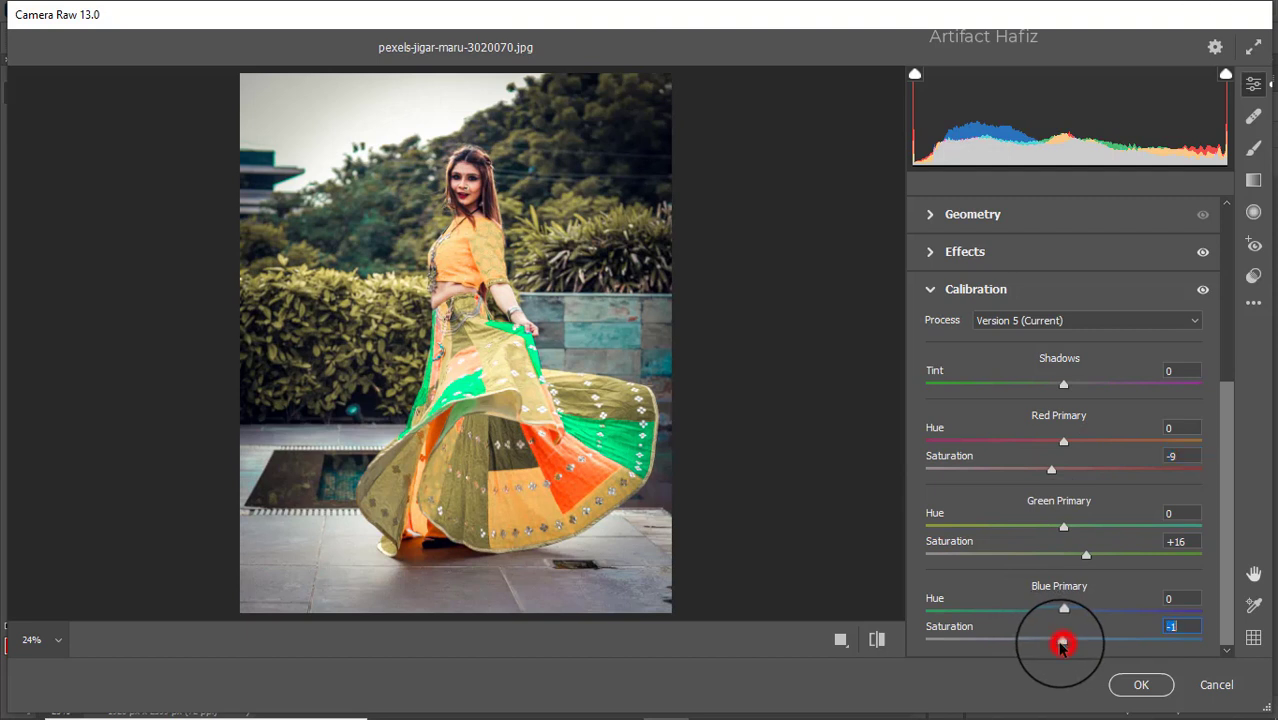
{"action": "left_click_drag", "start_coordinate": [1058, 645], "coordinate": [1056, 645]}
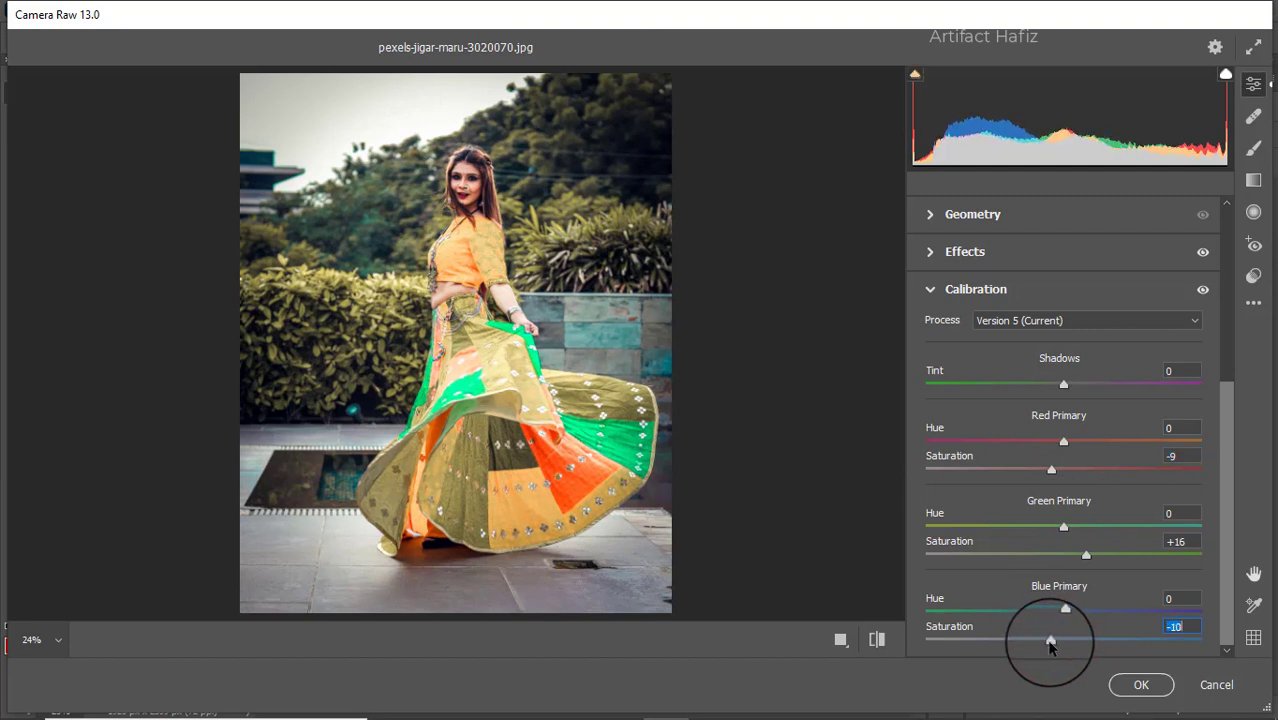
Step: Add a graduated filter from the photo's bottom edge up to the middle of the skirt with exposure -0.60
{"action": "left_click", "coordinate": [1256, 185]}
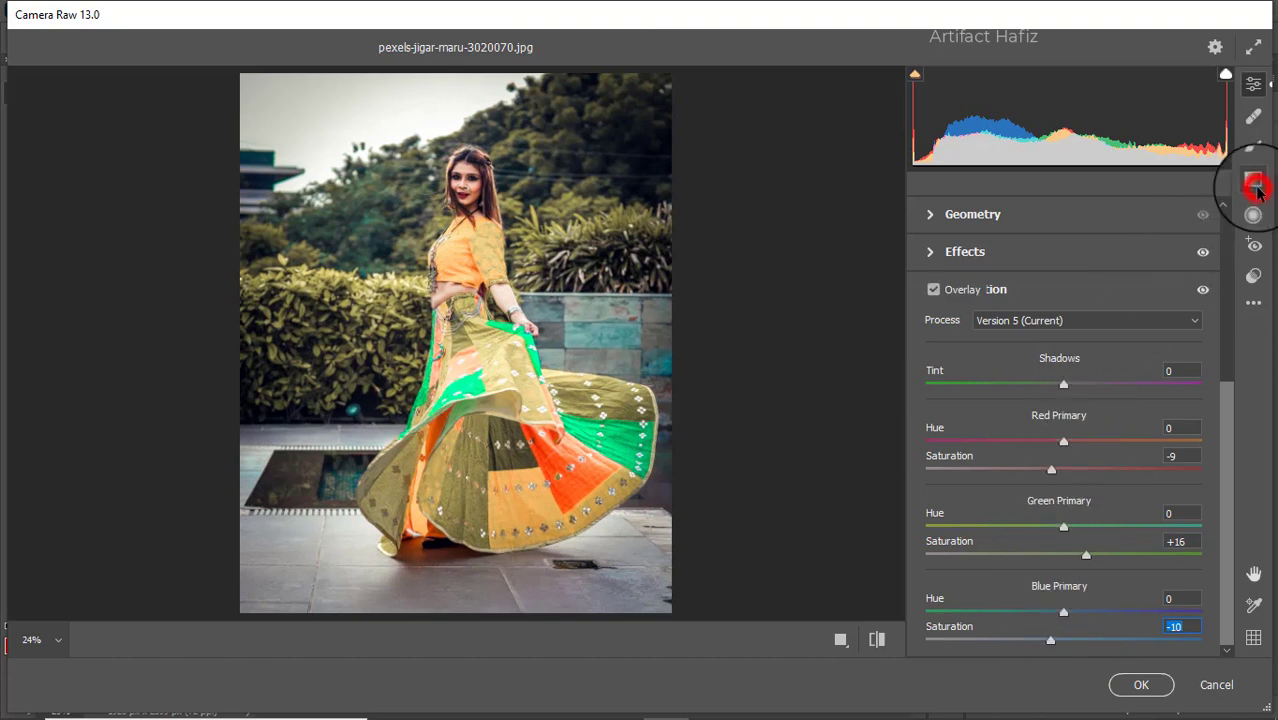
{"action": "left_click_drag", "start_coordinate": [452, 610], "coordinate": [475, 446]}
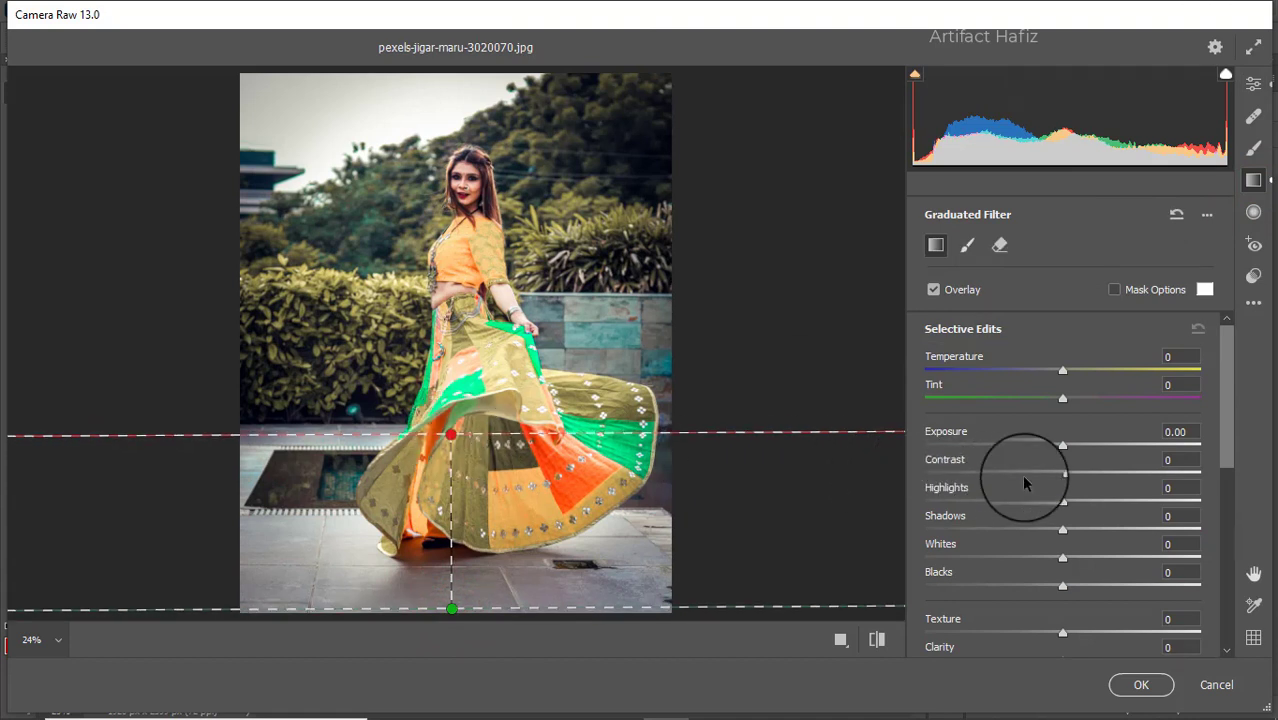
{"action": "left_click_drag", "start_coordinate": [1063, 444], "coordinate": [1041, 448]}
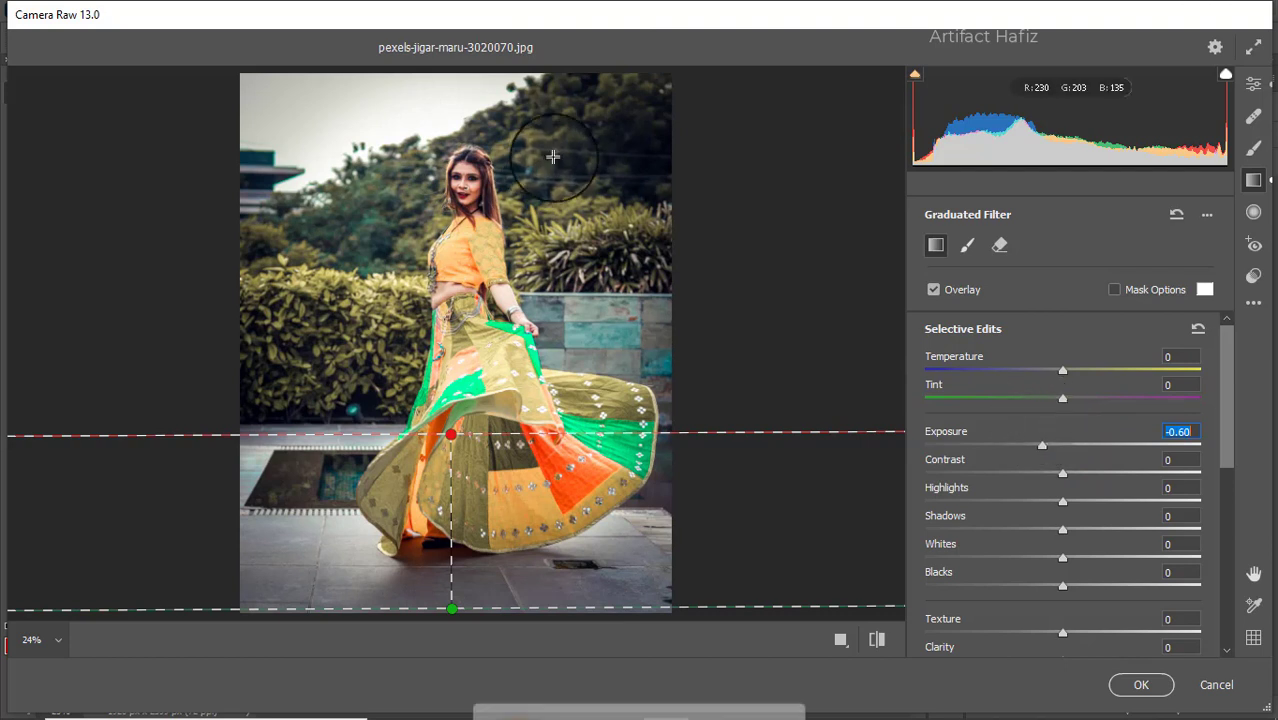
Step: Add a second graduated filter from the photo's top edge down to the upper skirt with exposure +0.25, and apply the Camera Raw edits
{"action": "left_click_drag", "start_coordinate": [444, 74], "coordinate": [425, 281]}
{"action": "mouse_move", "coordinate": [425, 365]}
{"action": "left_mouse_down"}
{"action": "mouse_move", "coordinate": [452, 372]}
{"action": "mouse_move", "coordinate": [440, 382]}
{"action": "left_mouse_up"}
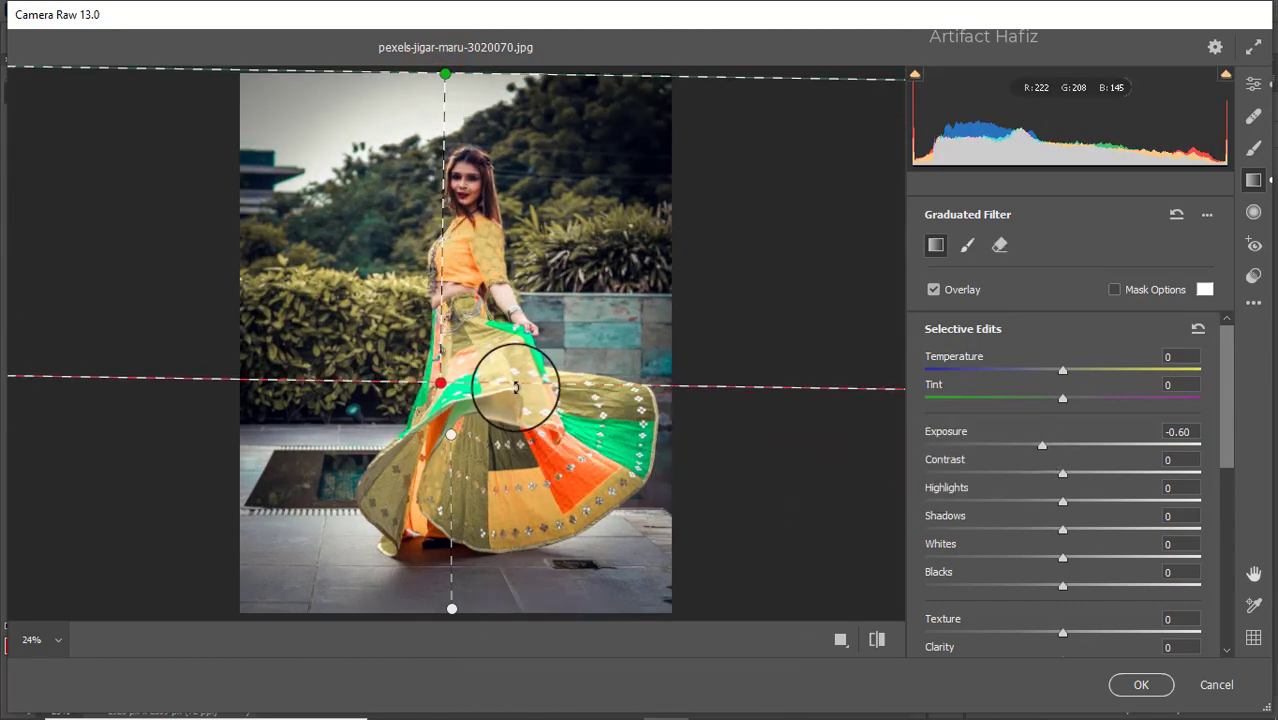
{"action": "left_click_drag", "start_coordinate": [442, 384], "coordinate": [447, 384]}
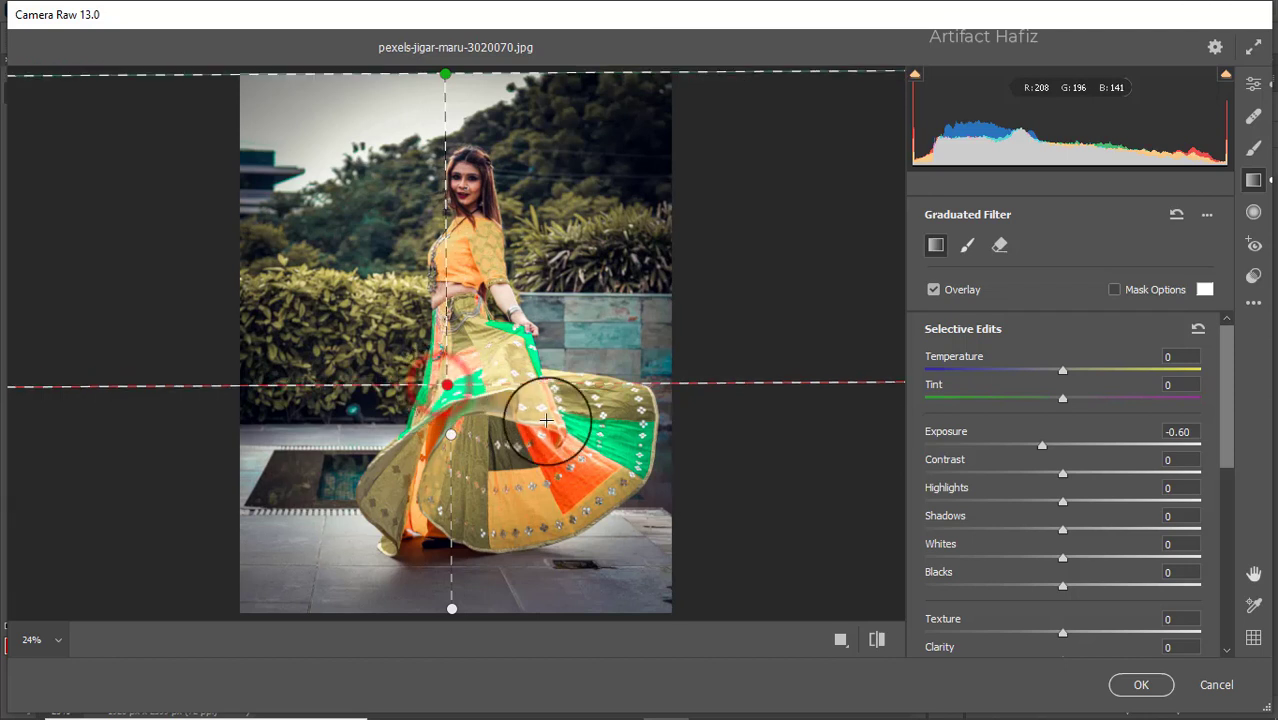
{"action": "left_click_drag", "start_coordinate": [1043, 449], "coordinate": [1072, 455]}
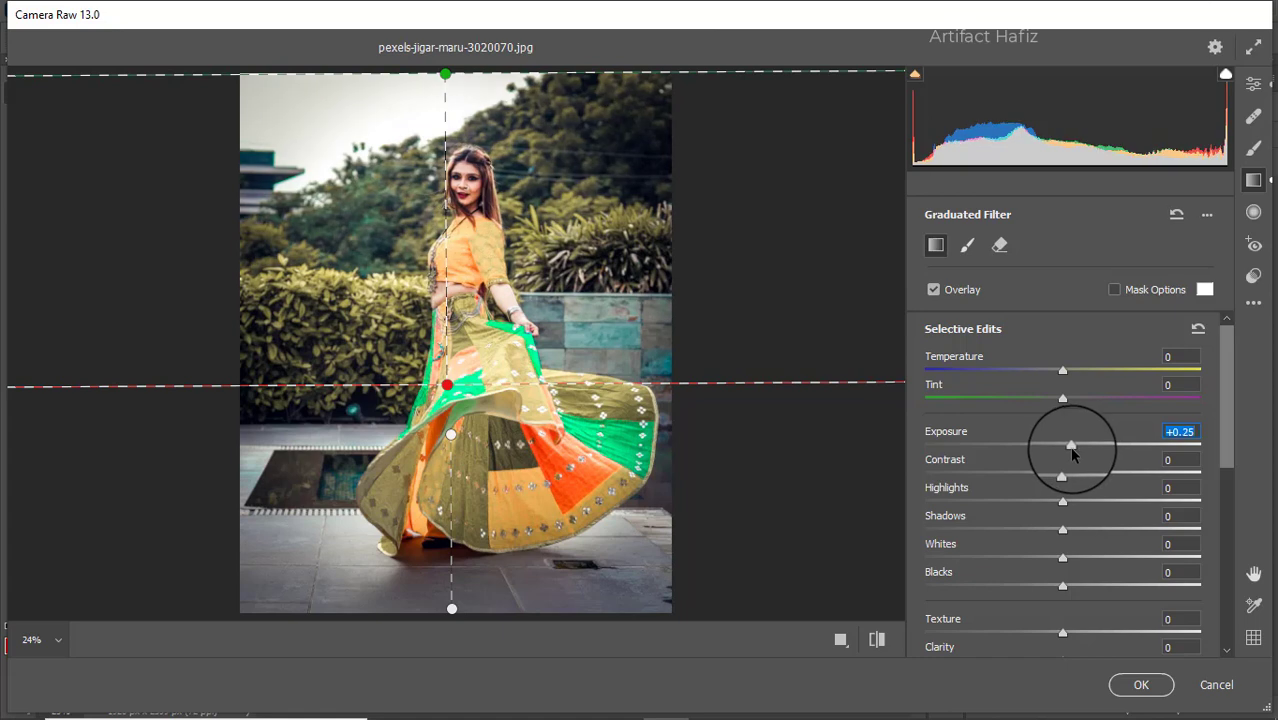
{"action": "left_click", "coordinate": [1141, 684]}
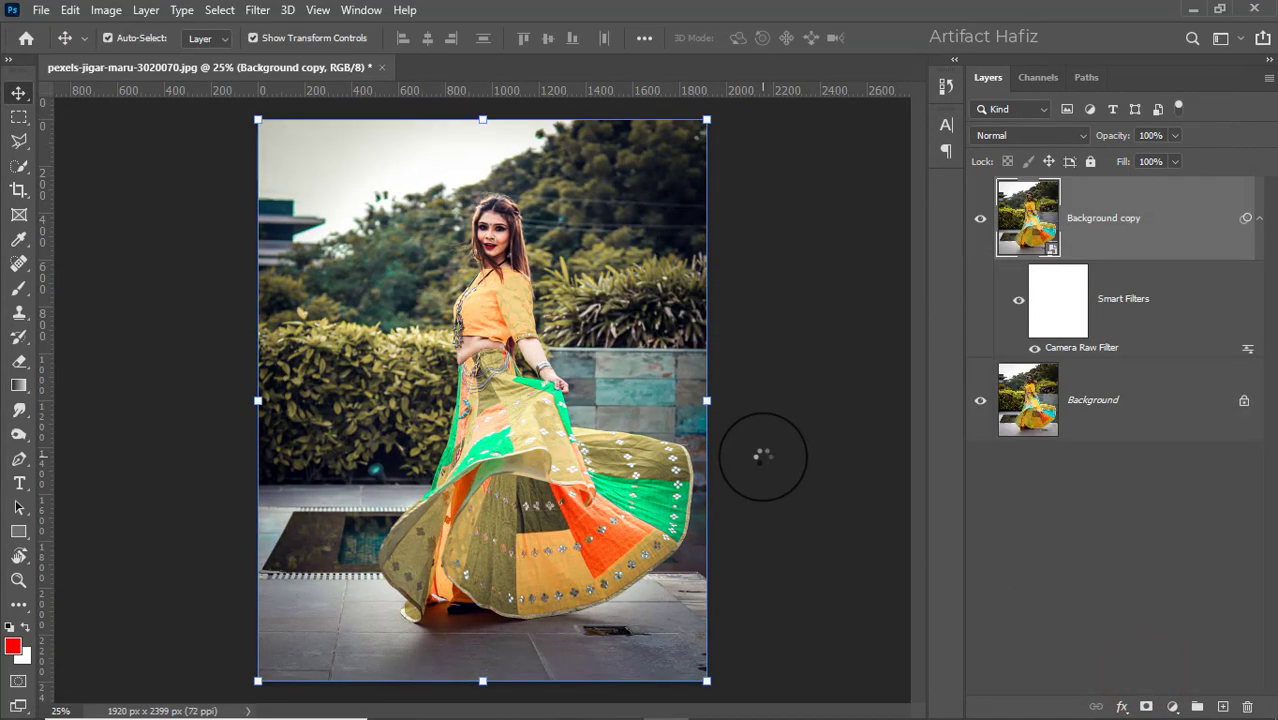
Step: Compare the graded photo with the original by toggling the visibility of the Background copy layer
{"action": "left_click", "coordinate": [980, 219]}
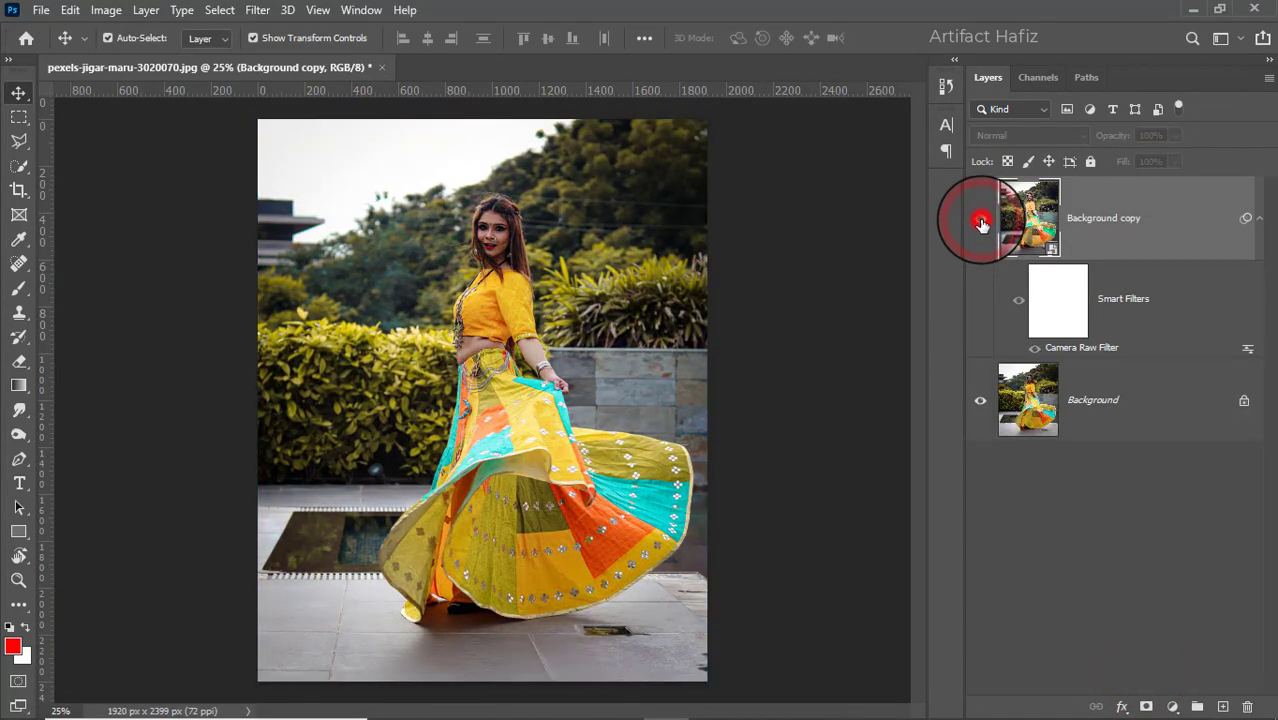
{"action": "left_click", "coordinate": [981, 220]}
{"action": "left_click", "coordinate": [981, 221]}
{"action": "left_click", "coordinate": [981, 221]}
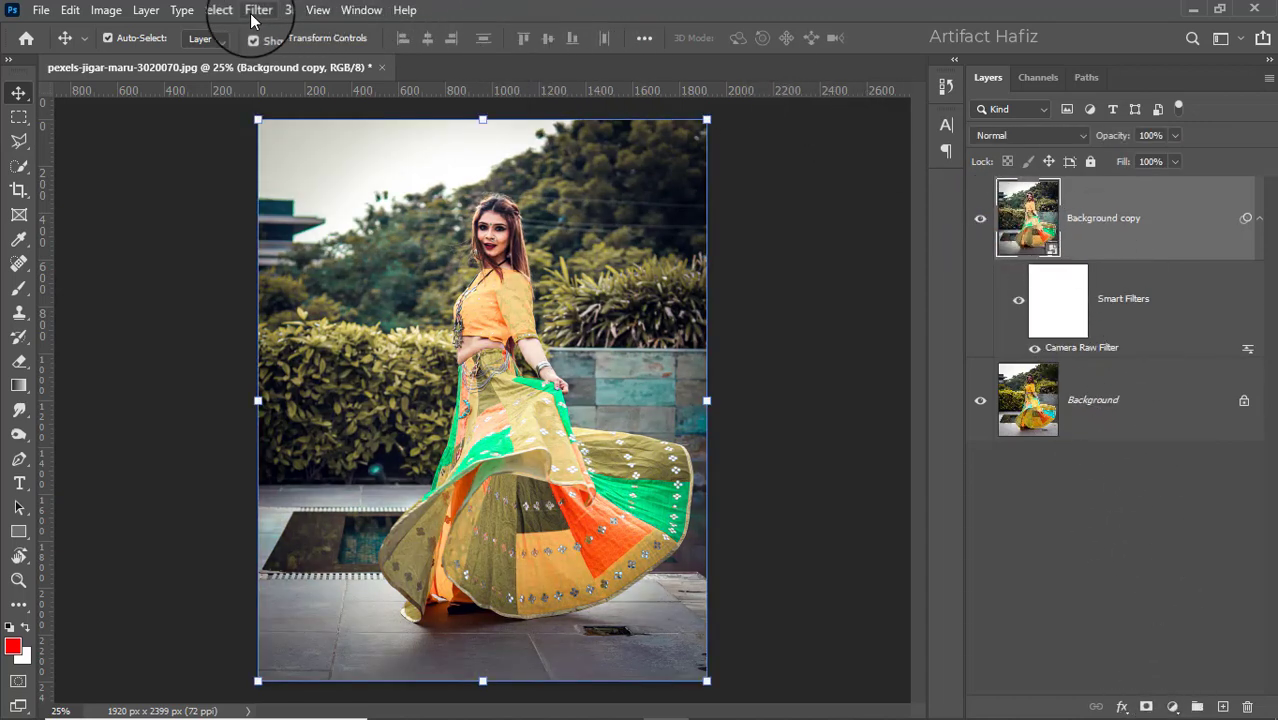
Step: Reopen the Camera Raw smart filter on the Background copy layer, set the basic exposure to -0.70 and apply it
{"action": "double_click", "coordinate": [1079, 350]}
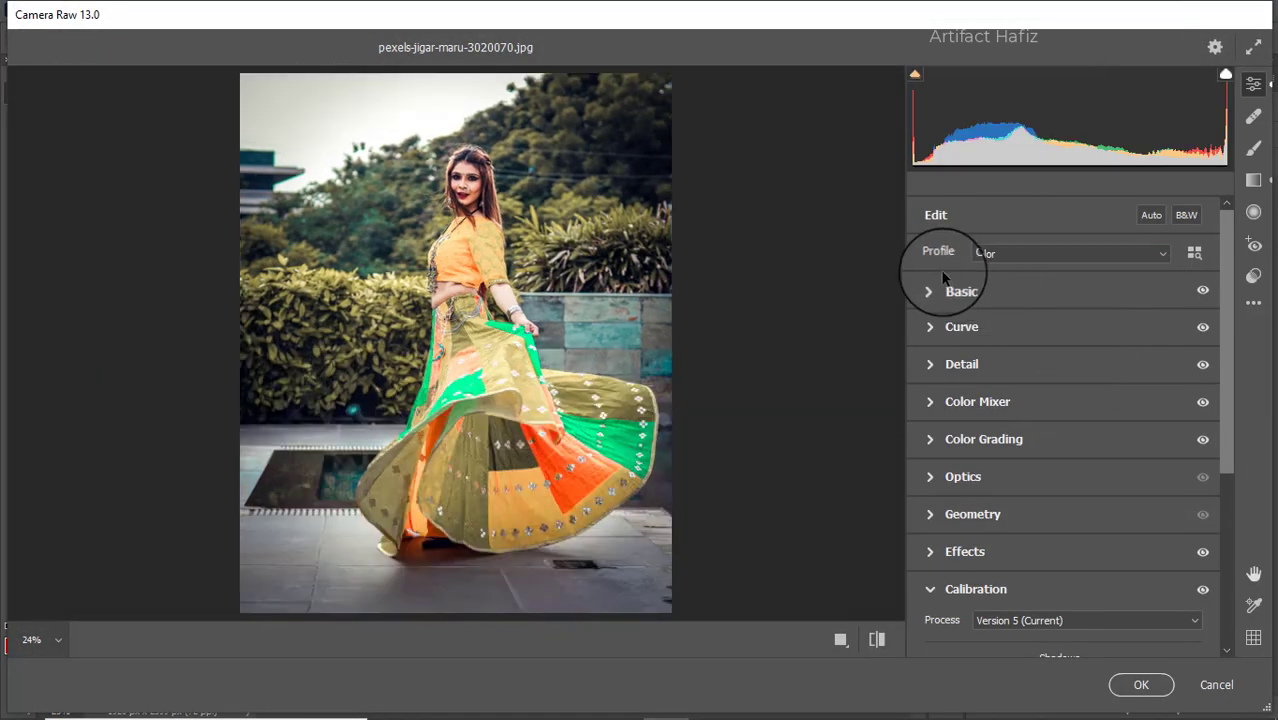
{"action": "left_click", "coordinate": [930, 289]}
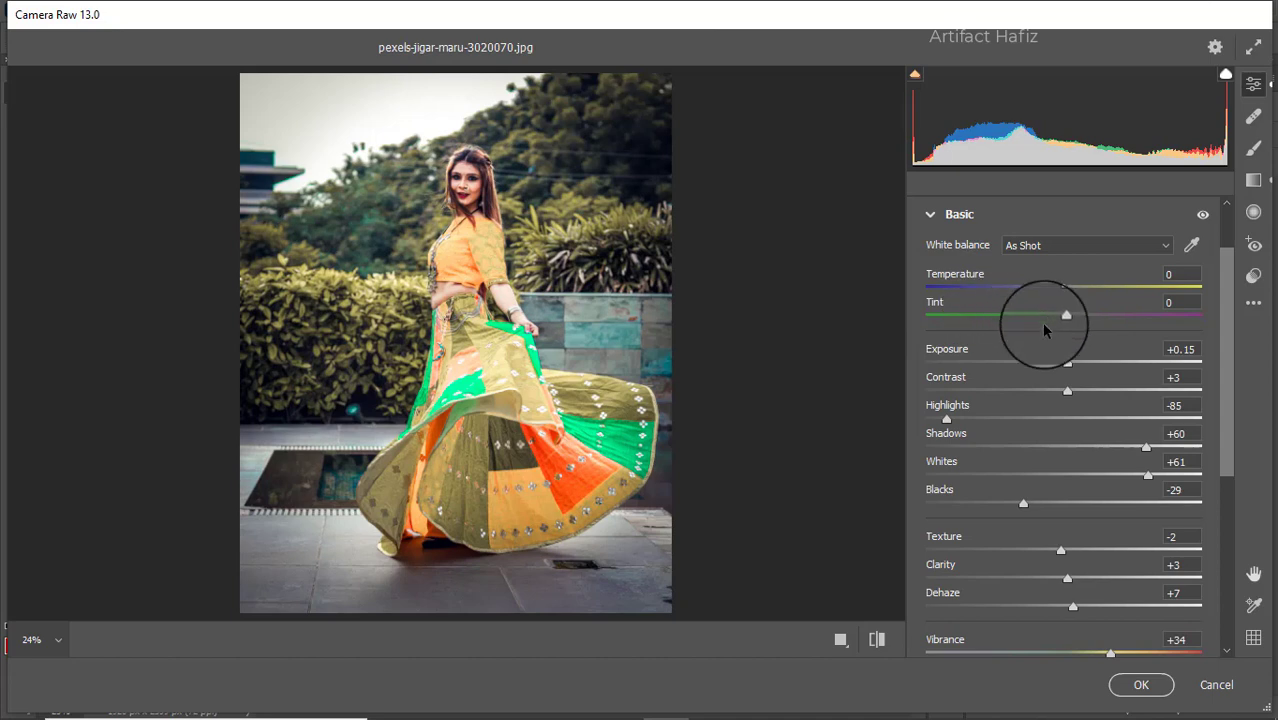
{"action": "mouse_move", "coordinate": [1071, 374]}
{"action": "left_mouse_down"}
{"action": "mouse_move", "coordinate": [1068, 360]}
{"action": "mouse_move", "coordinate": [1038, 362]}
{"action": "mouse_move", "coordinate": [1046, 369]}
{"action": "left_mouse_up"}
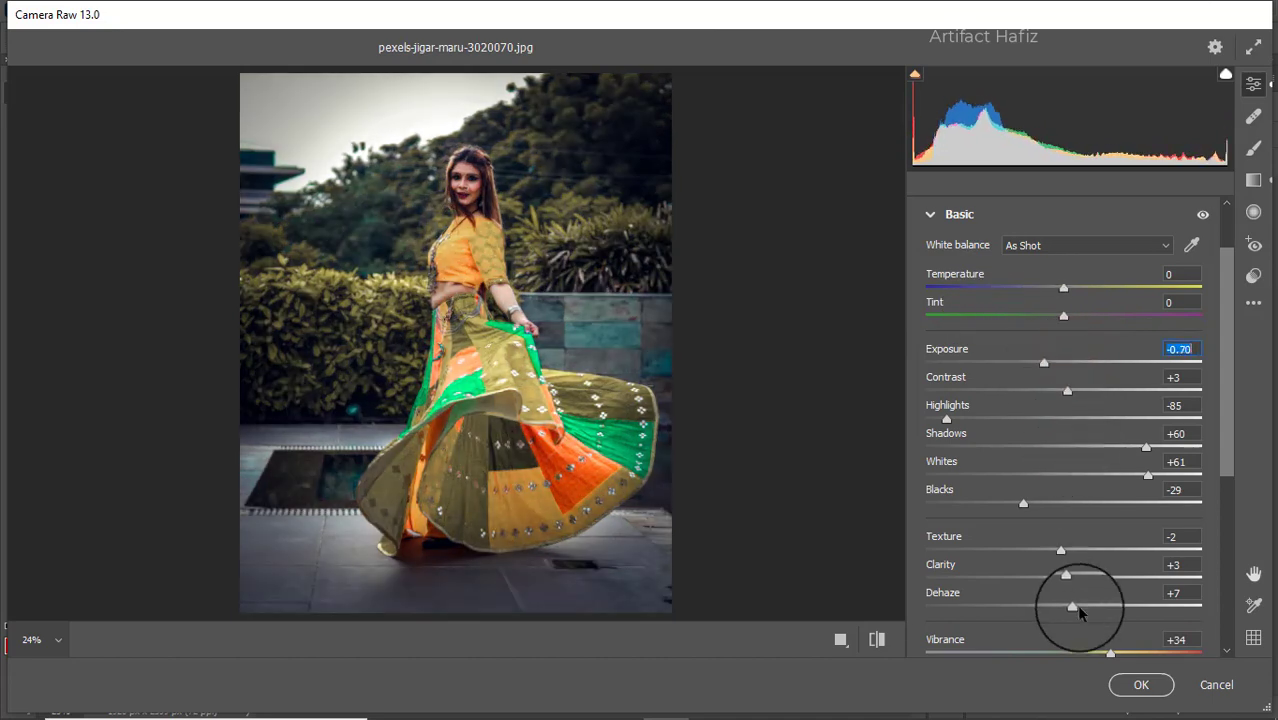
{"action": "left_click", "coordinate": [1131, 683]}
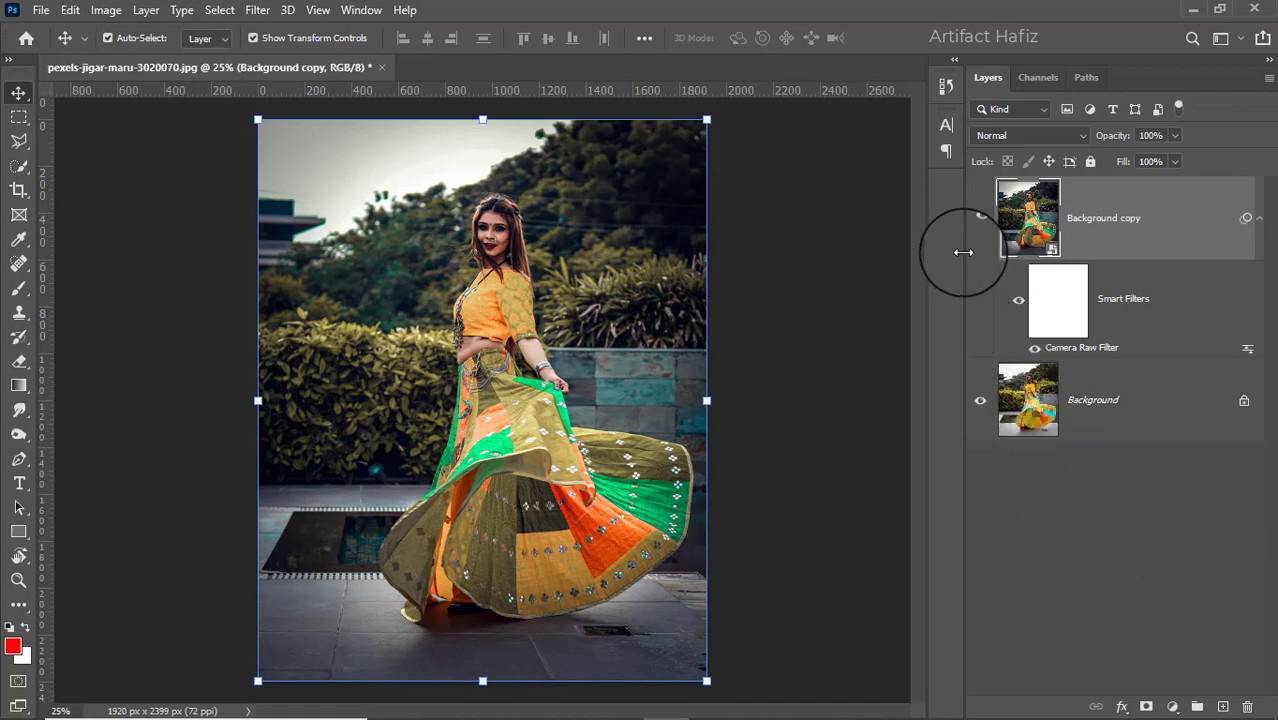
Step: Hide and show the Background copy layer to compare the darkened grade with the original photo
{"action": "left_click", "coordinate": [981, 217]}
{"action": "left_click", "coordinate": [982, 218]}
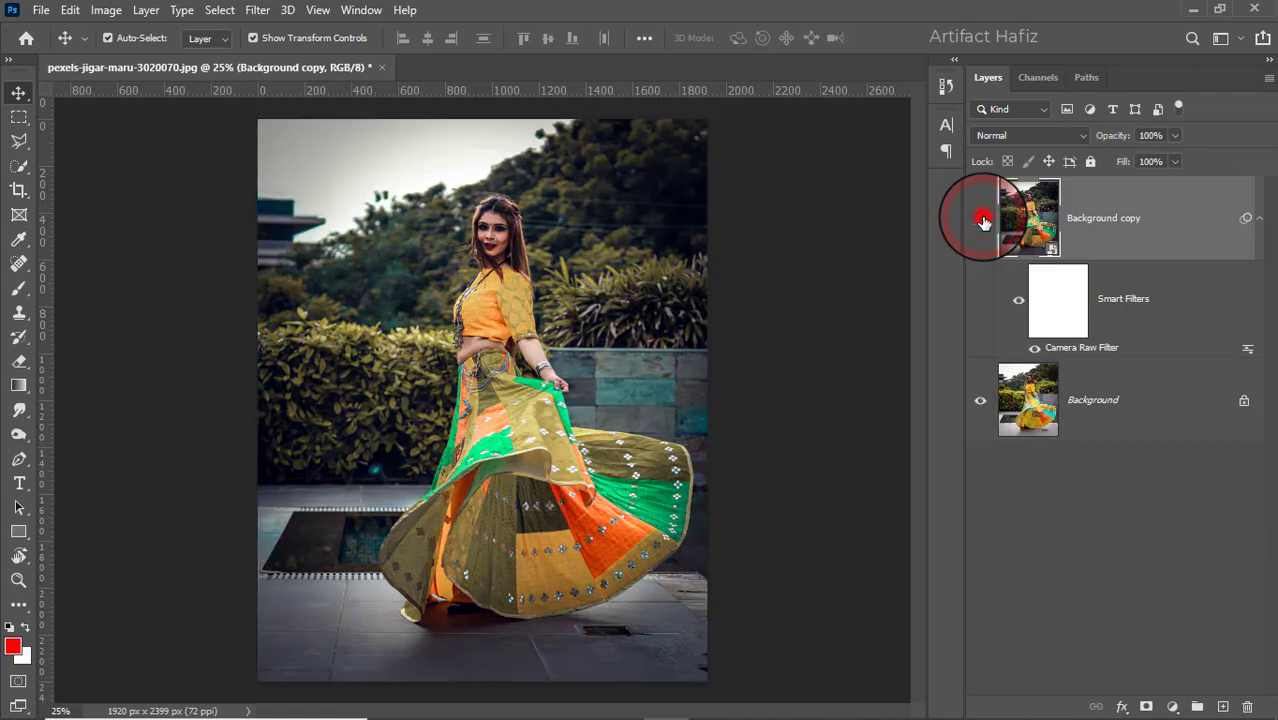
{"action": "left_click", "coordinate": [982, 218]}
{"action": "left_click", "coordinate": [982, 218]}
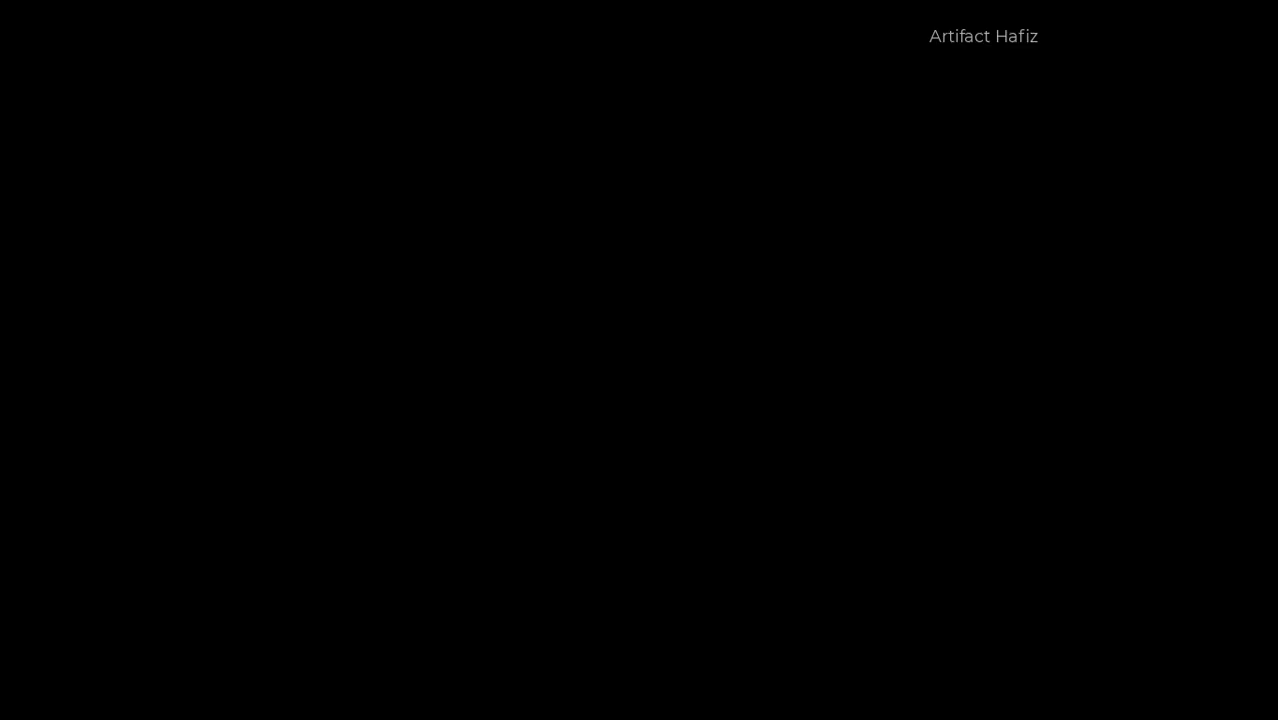